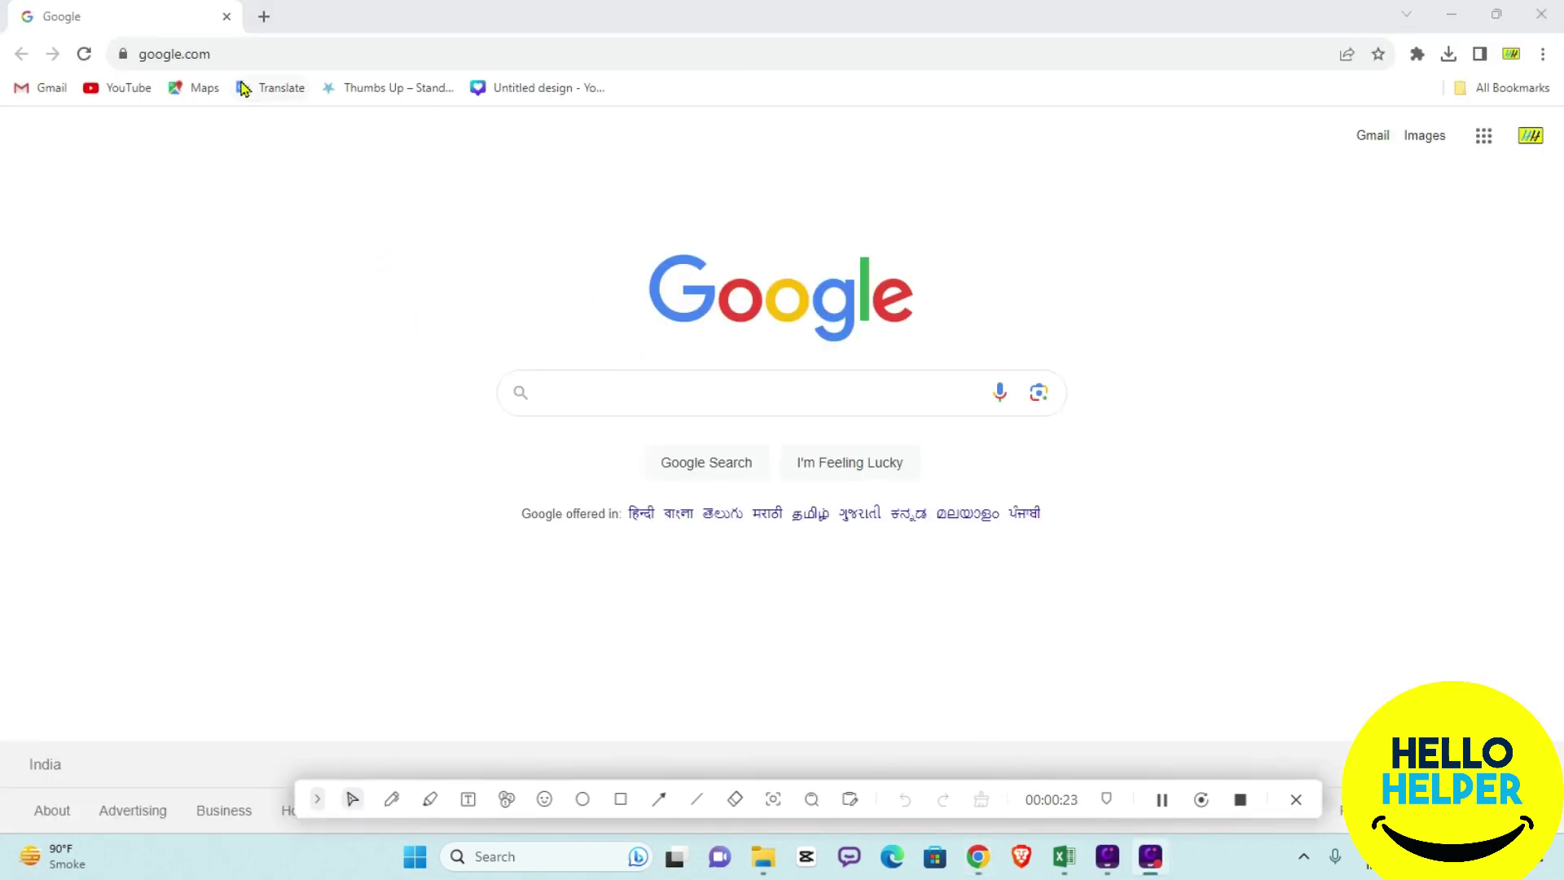
Go to Google Docs and start a new blank document
{"action": "left_click", "coordinate": [232, 53]}
{"action": "type", "text": "do"}
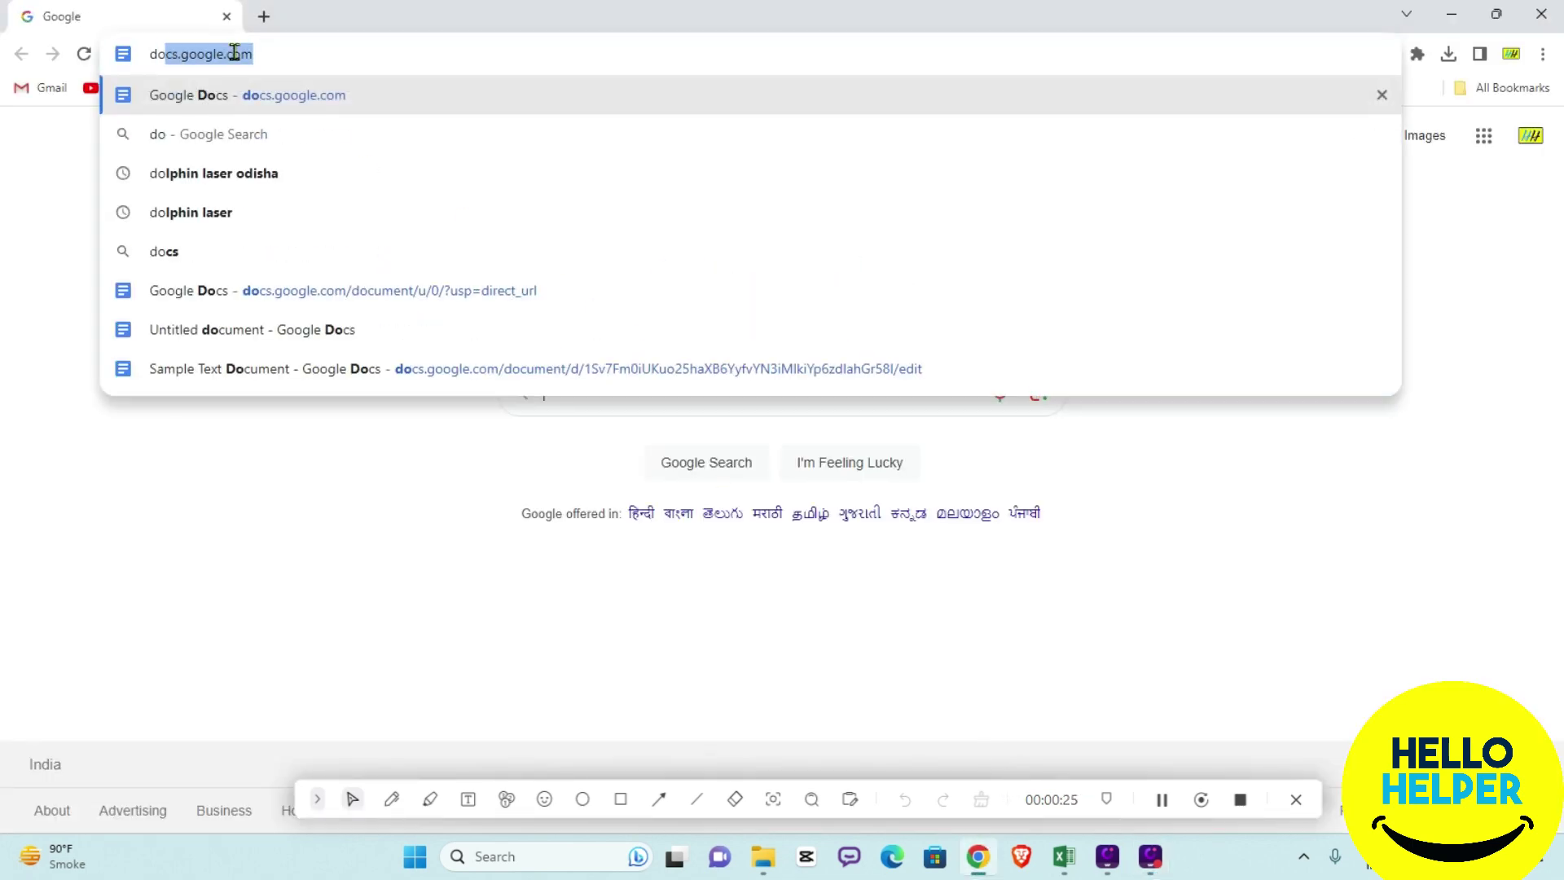
{"action": "key", "text": "Return"}
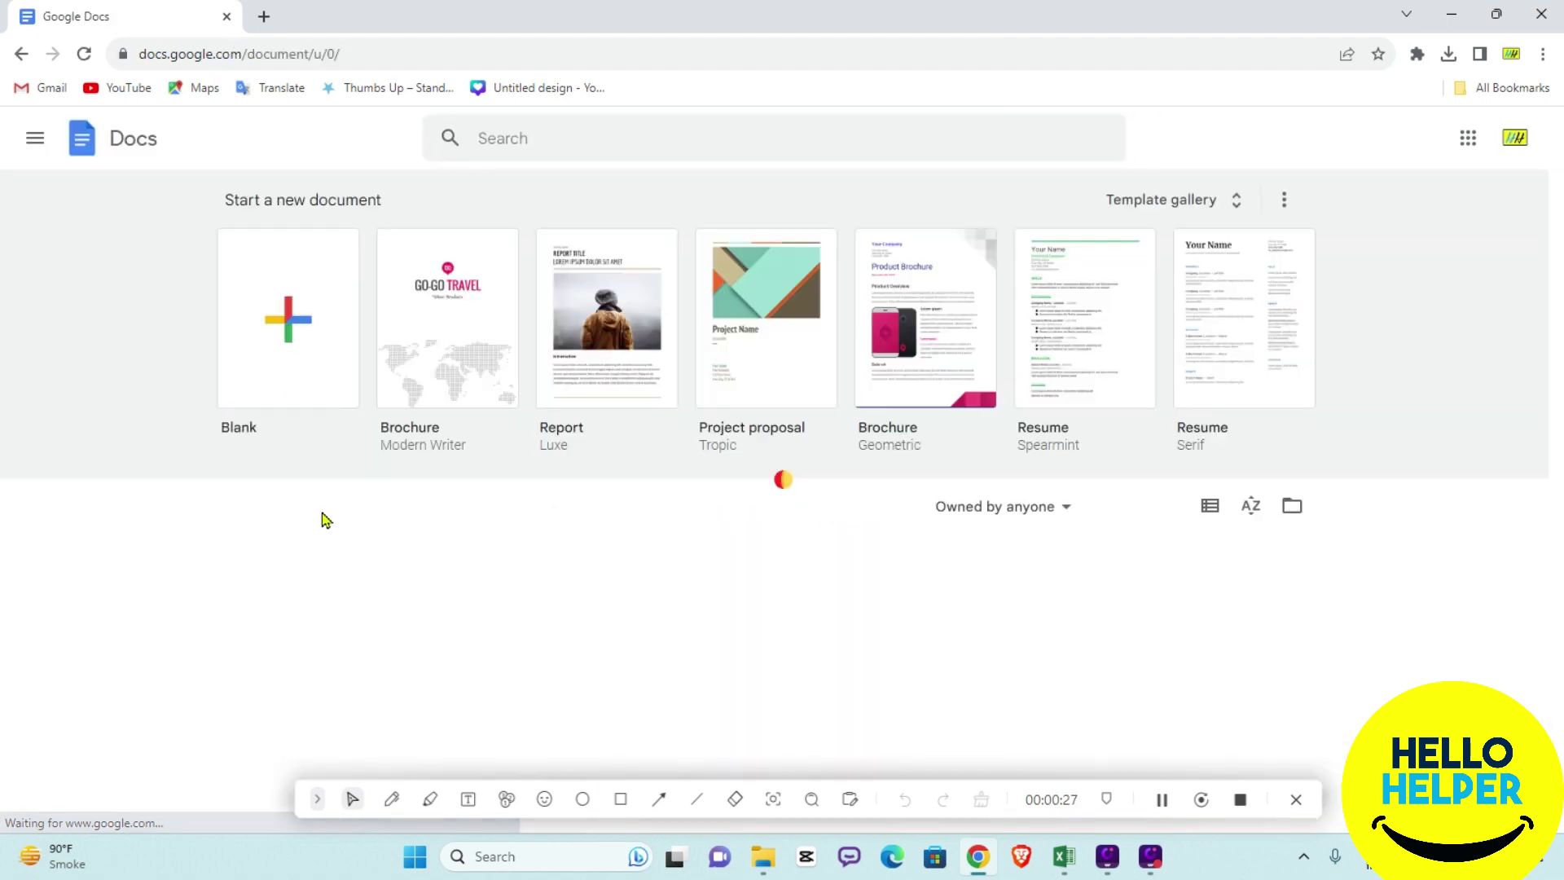
{"action": "left_click", "coordinate": [261, 283]}
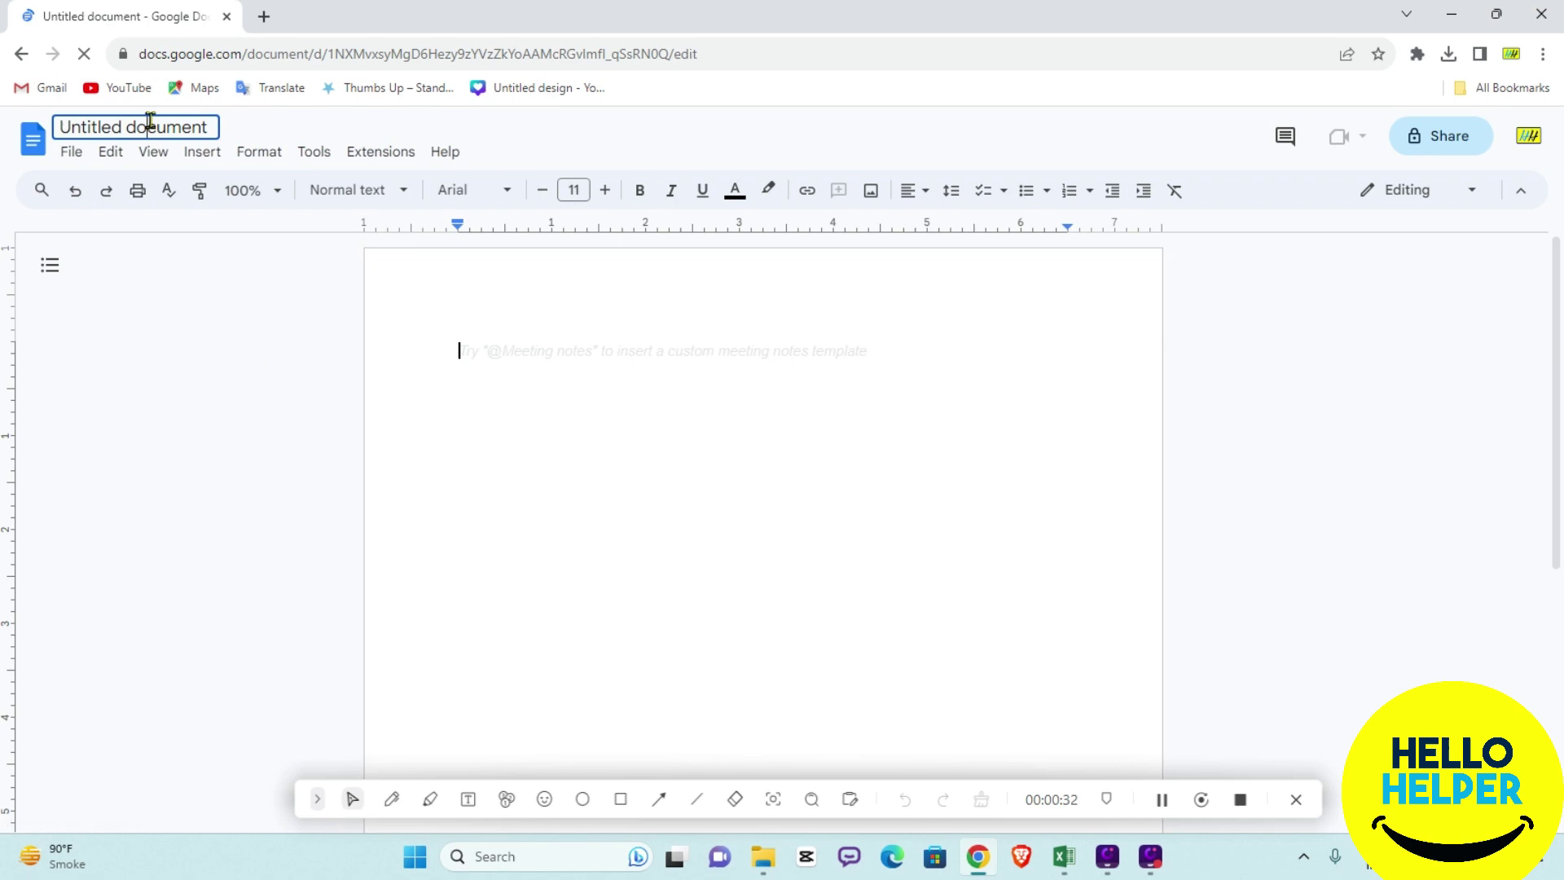
Title the document 'code Format'
{"action": "left_click", "coordinate": [196, 127]}
{"action": "type", "text": "Oode"}
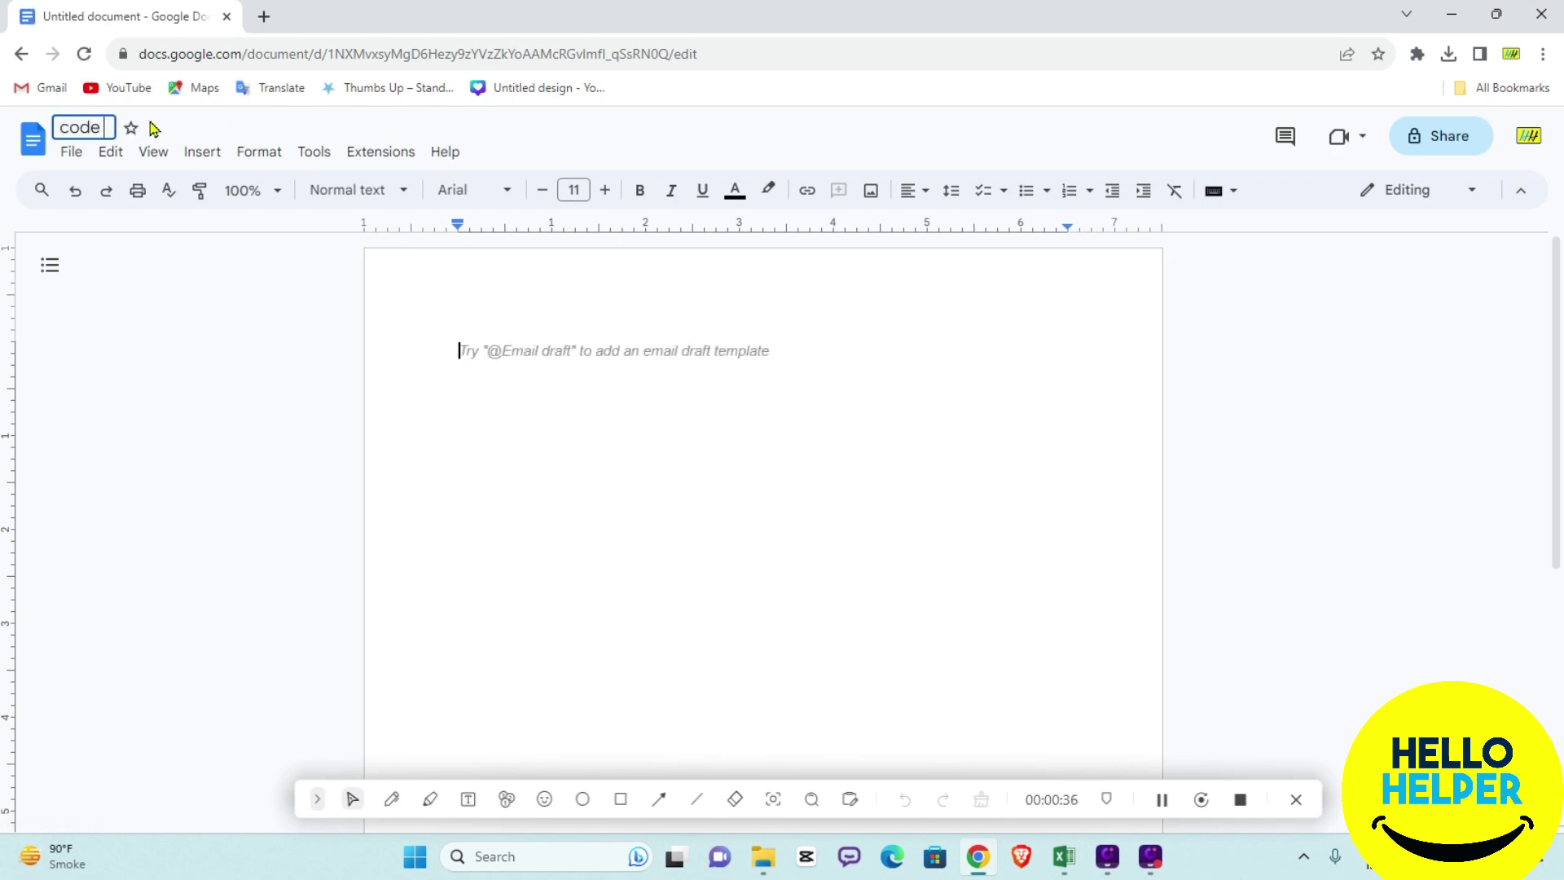
{"action": "type", "text": " Format"}
{"action": "key", "text": "Return"}
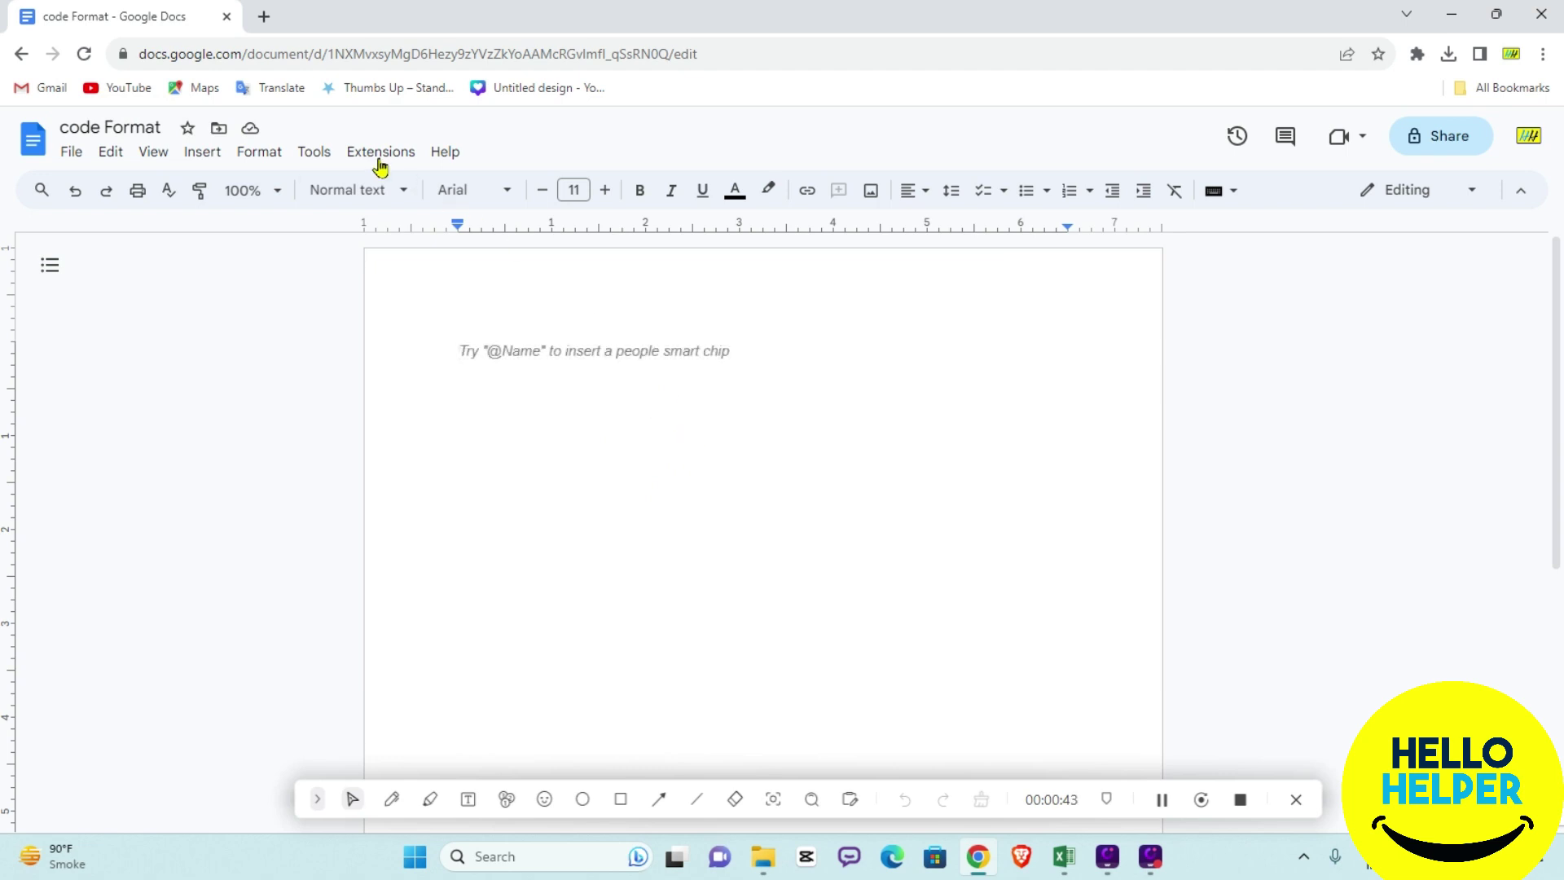
Load the ChatGPT site in a new browser tab
{"action": "left_click", "coordinate": [263, 17]}
{"action": "type", "text": "google.com"}
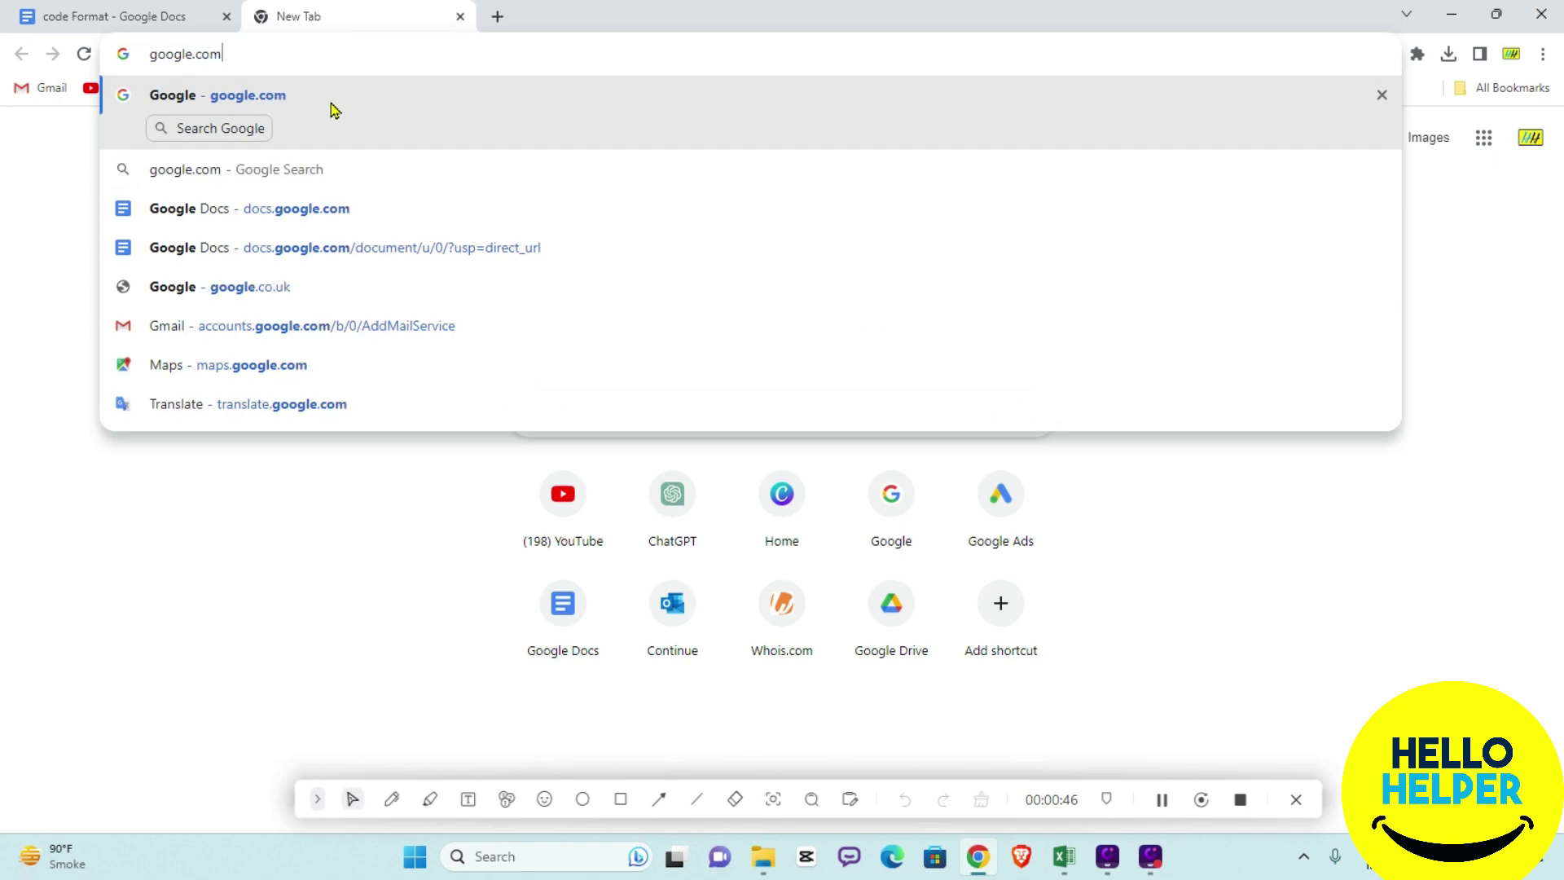
{"action": "left_click", "coordinate": [334, 110]}
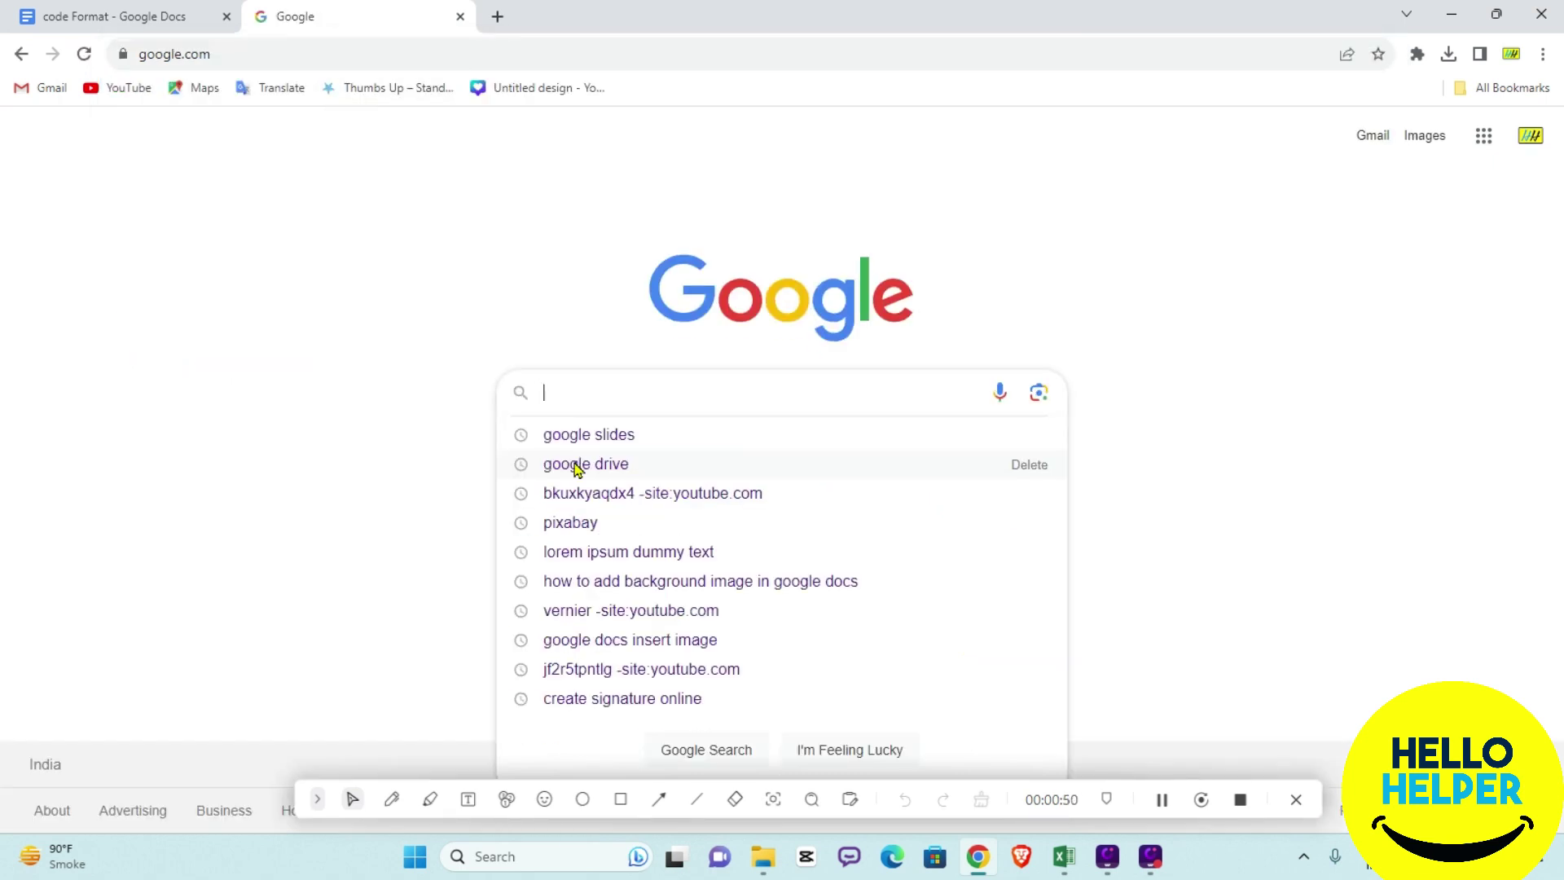
{"action": "left_click", "coordinate": [274, 57]}
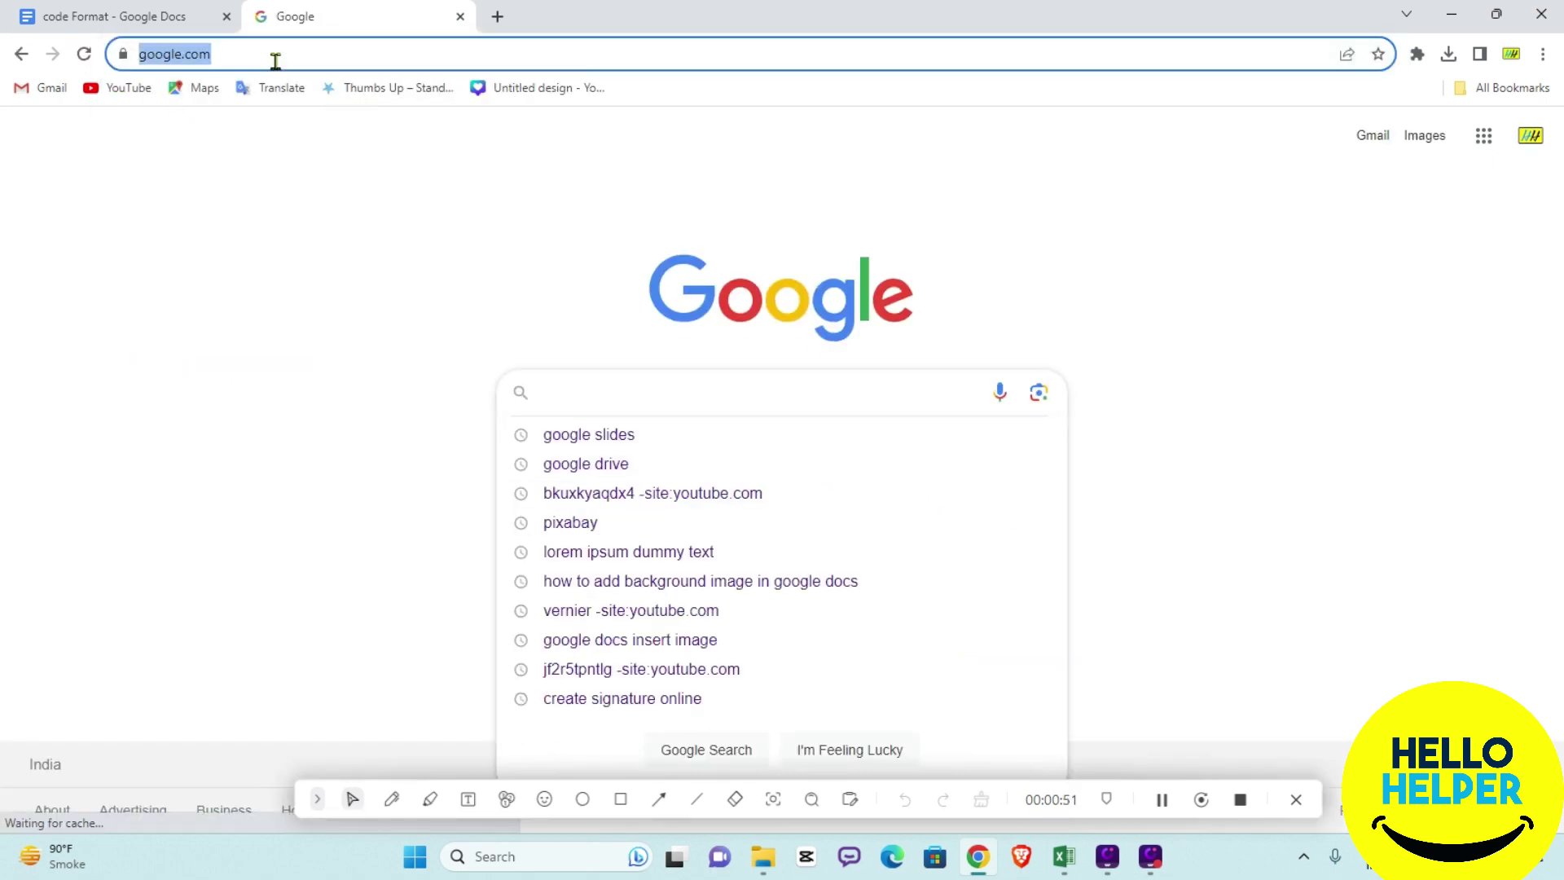
{"action": "type", "text": "chat.openai"}
{"action": "key", "text": "Return"}
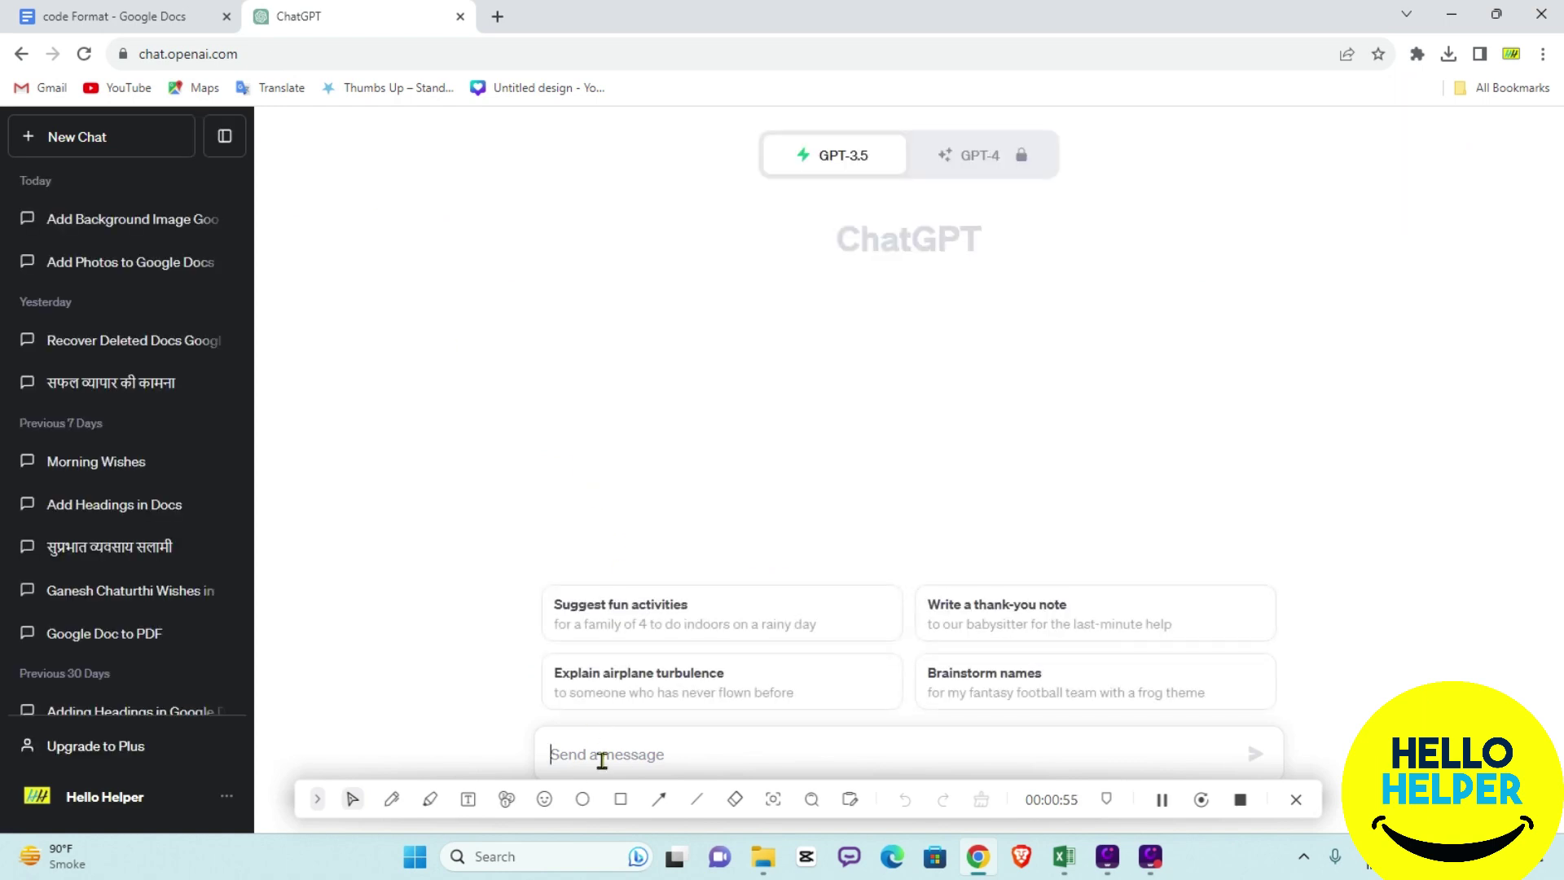
Ask ChatGPT for 'code for sample html' and scroll through its answer
{"action": "type", "text": "generate caclat"}
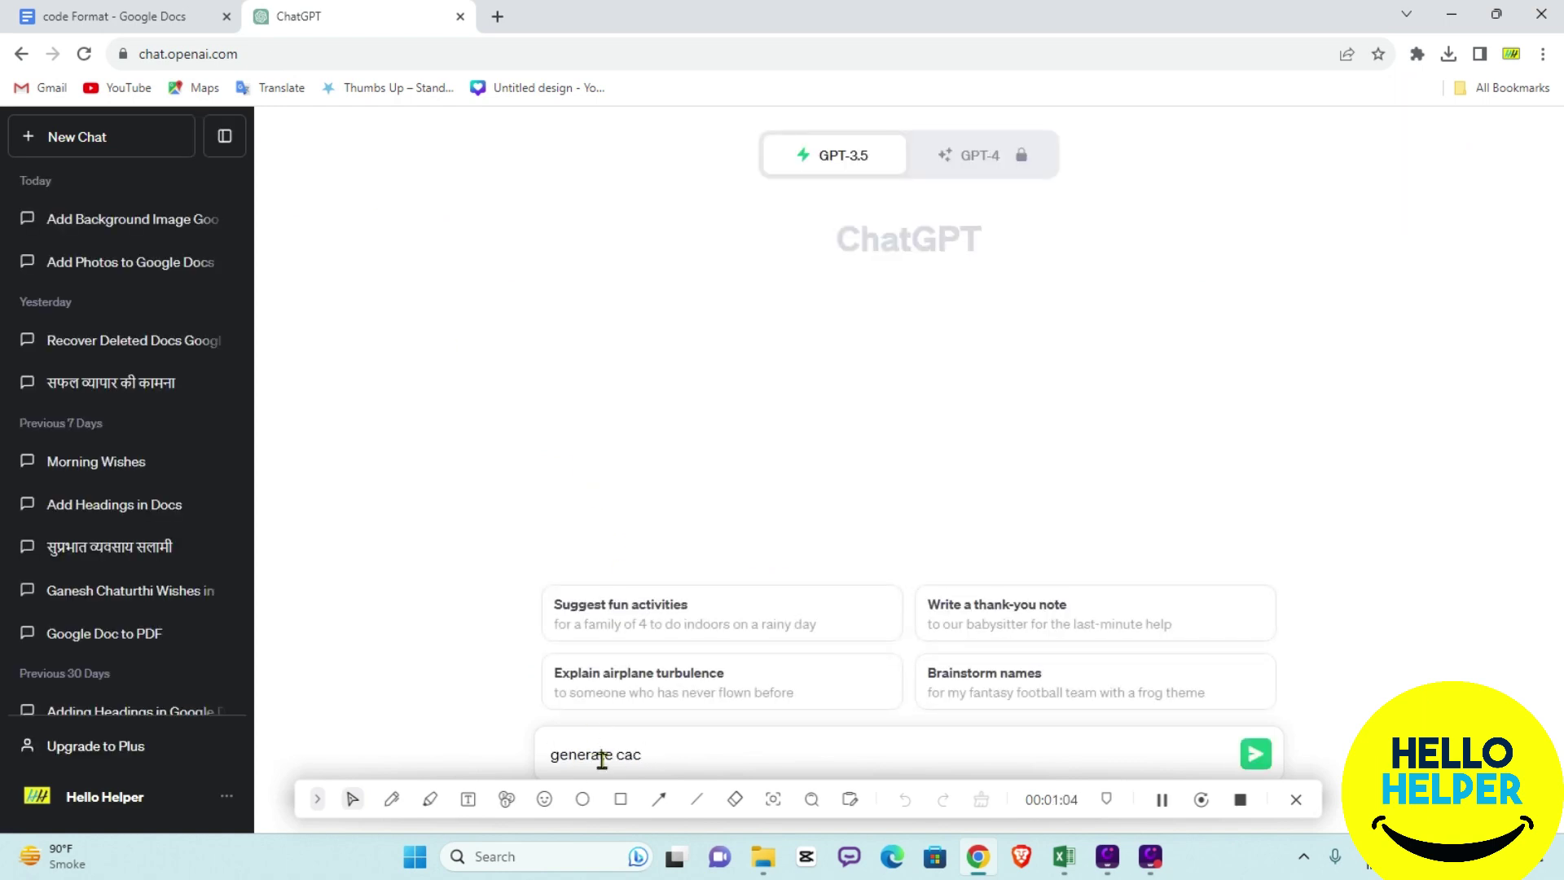
{"action": "type", "text": "or cid"}
{"action": "key", "text": "BackSpace"}
{"action": "key", "text": "BackSpace"}
{"action": "key", "text": "BackSpace"}
{"action": "key", "text": "BackSpace"}
{"action": "key", "text": "BackSpace"}
{"action": "key", "text": "BackSpace"}
{"action": "key", "text": "BackSpace"}
{"action": "key", "text": "BackSpace"}
{"action": "key", "text": "BackSpace"}
{"action": "key", "text": "BackSpace"}
{"action": "key", "text": "BackSpace"}
{"action": "key", "text": "BackSpace"}
{"action": "key", "text": "BackSpace"}
{"action": "key", "text": "ctrl+a"}
{"action": "key", "text": "BackSpace"}
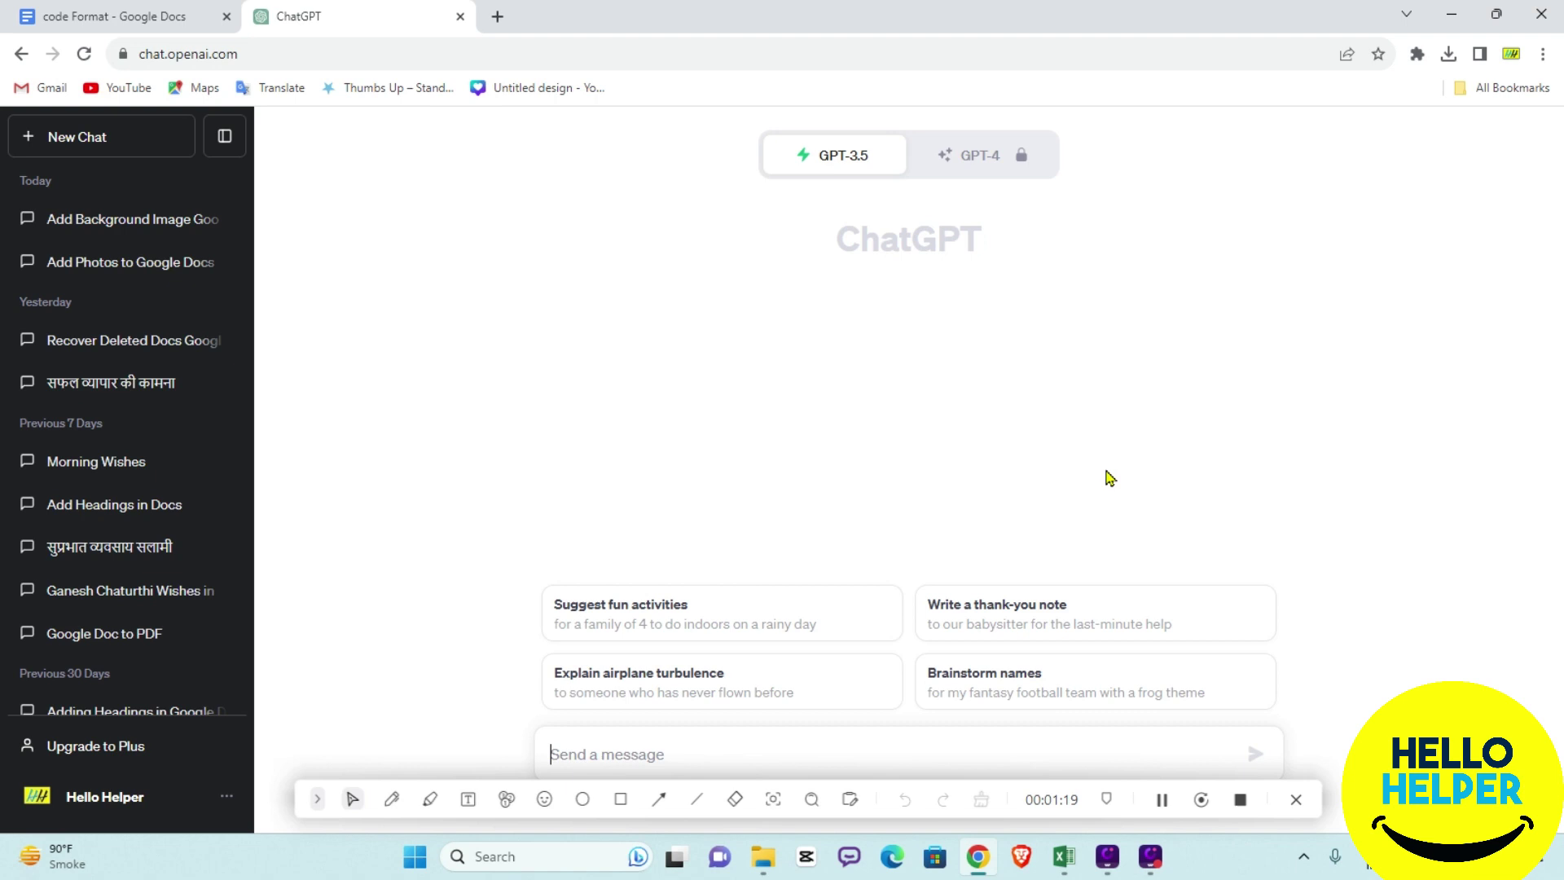
{"action": "type", "text": "code for"}
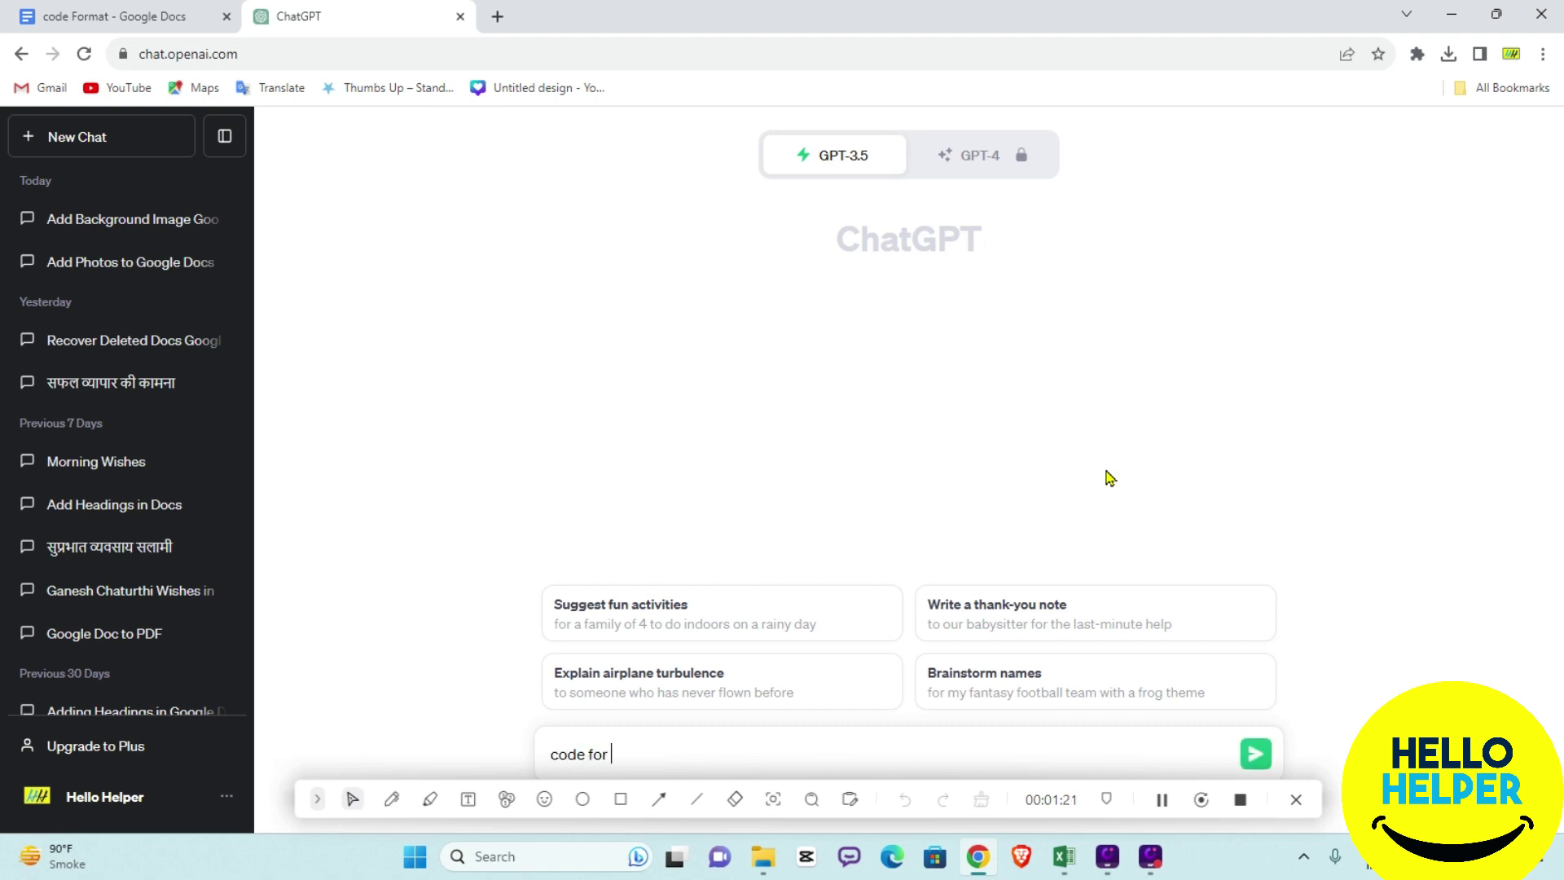
{"action": "type", "text": " sample html"}
{"action": "key", "text": "Return"}
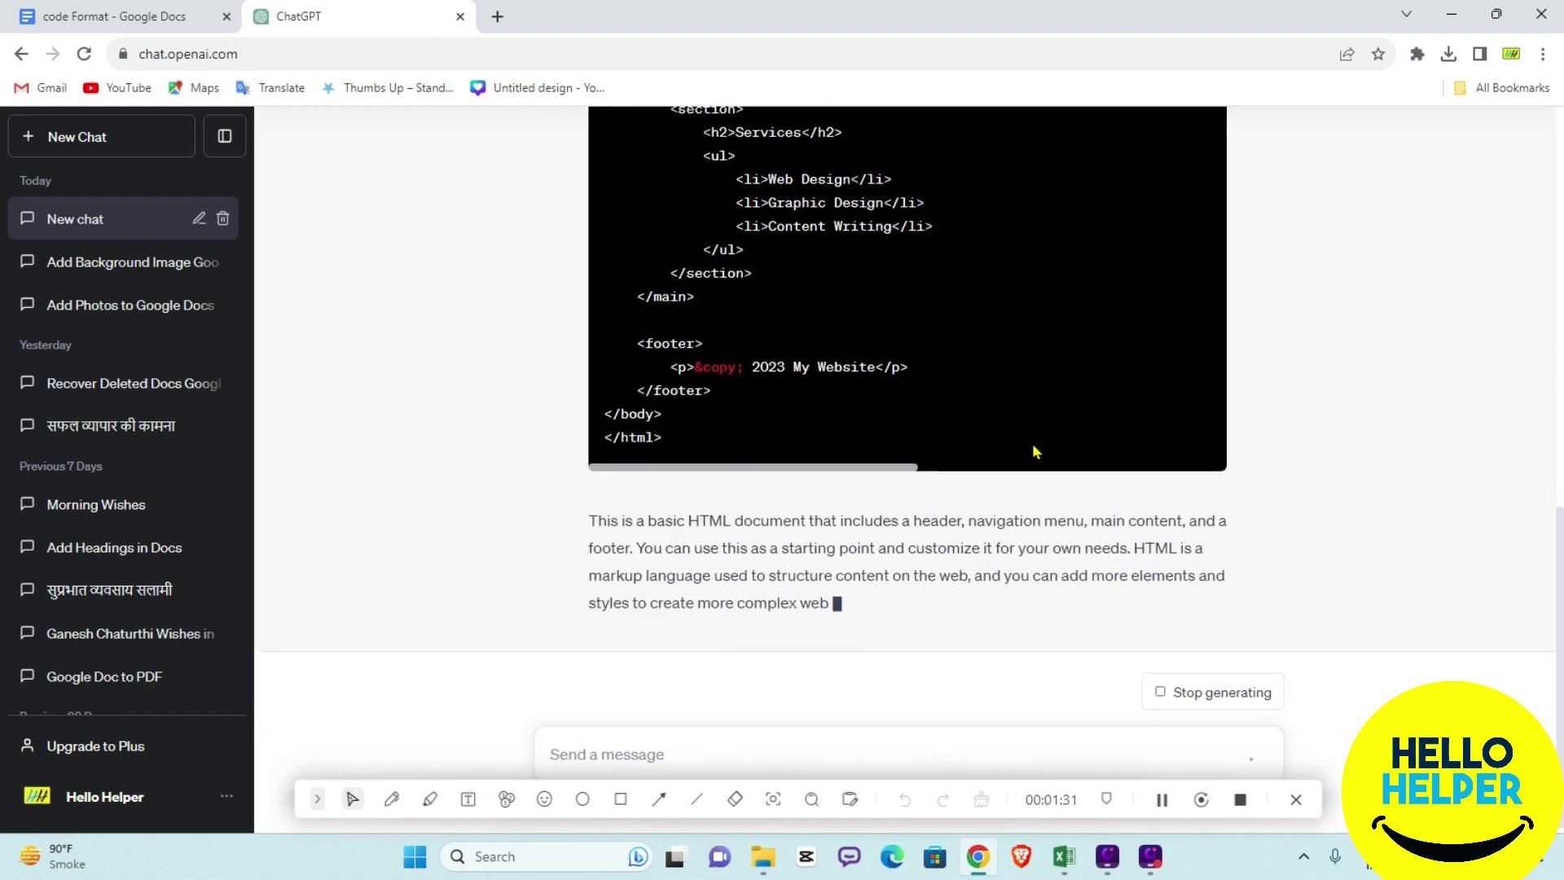
{"action": "scroll", "coordinate": [988, 427], "scroll_direction": "up", "scroll_amount": 4}
{"action": "scroll", "coordinate": [987, 428], "scroll_direction": "up", "scroll_amount": 6}
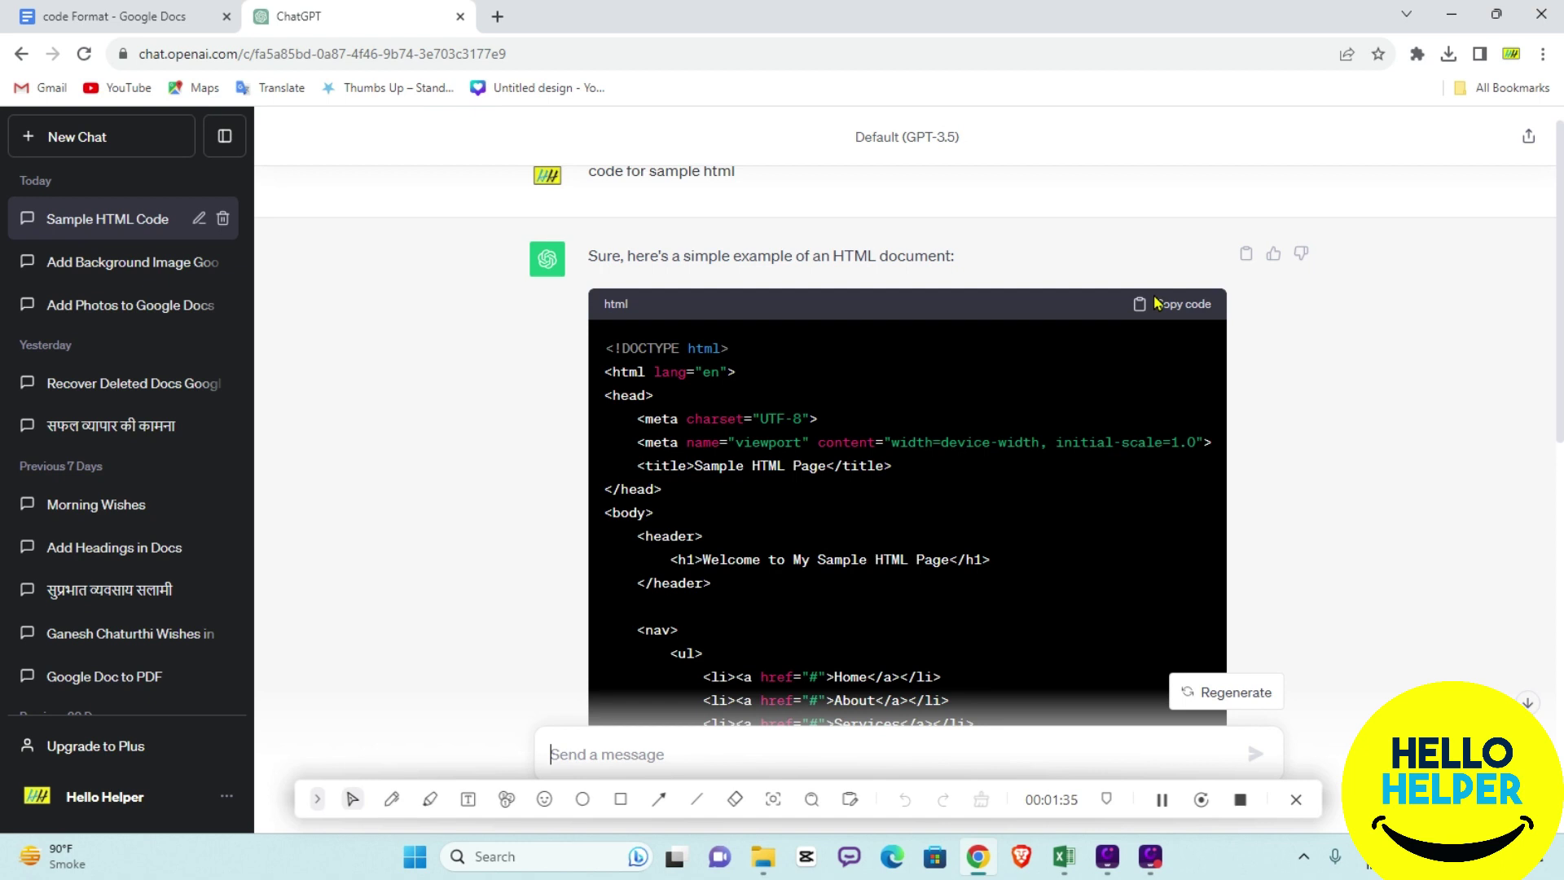
Copy ChatGPT's HTML code and paste it into the code Format document, checking it against the answer
{"action": "left_click", "coordinate": [1145, 313]}
{"action": "left_click", "coordinate": [115, 16]}
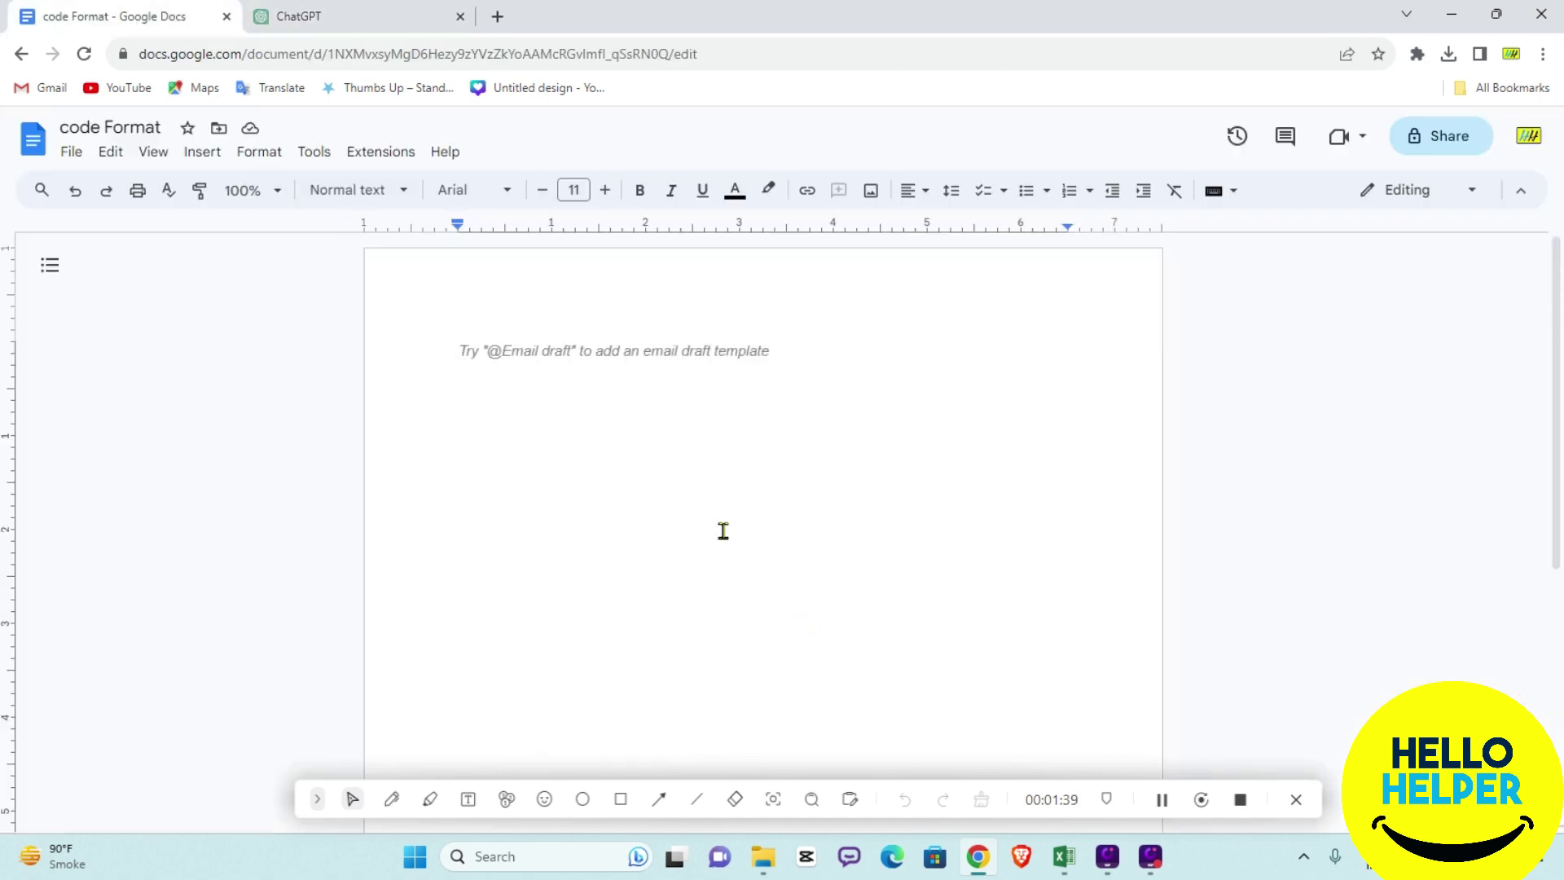
{"action": "key", "text": "ctrl+v"}
{"action": "scroll", "coordinate": [722, 521], "scroll_direction": "up", "scroll_amount": 5}
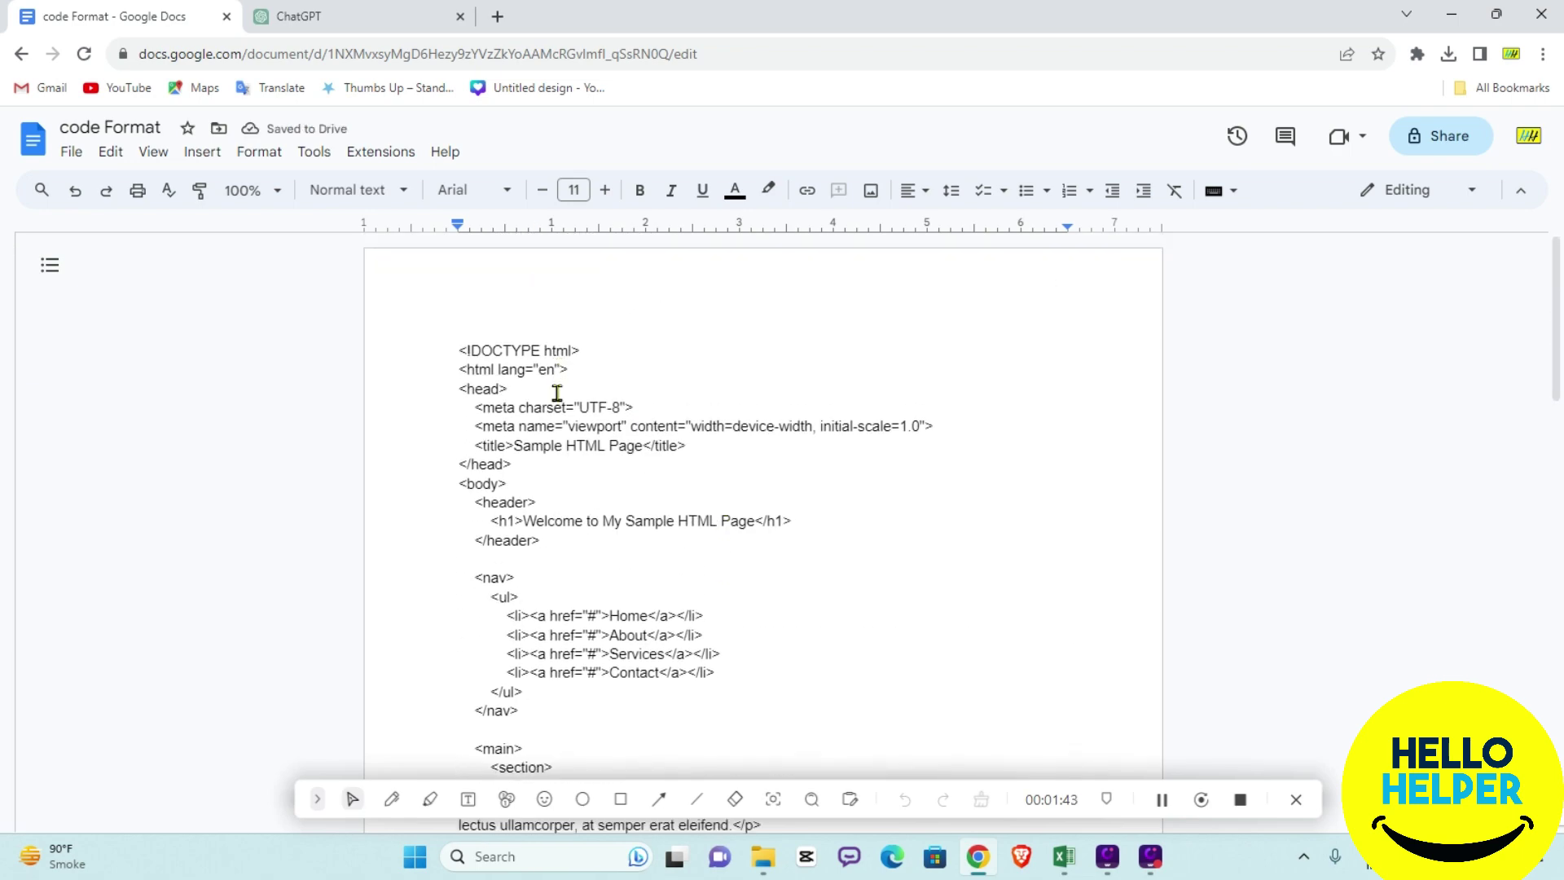
{"action": "scroll", "coordinate": [562, 407], "scroll_direction": "down", "scroll_amount": 4}
{"action": "scroll", "coordinate": [585, 448], "scroll_direction": "down", "scroll_amount": 3}
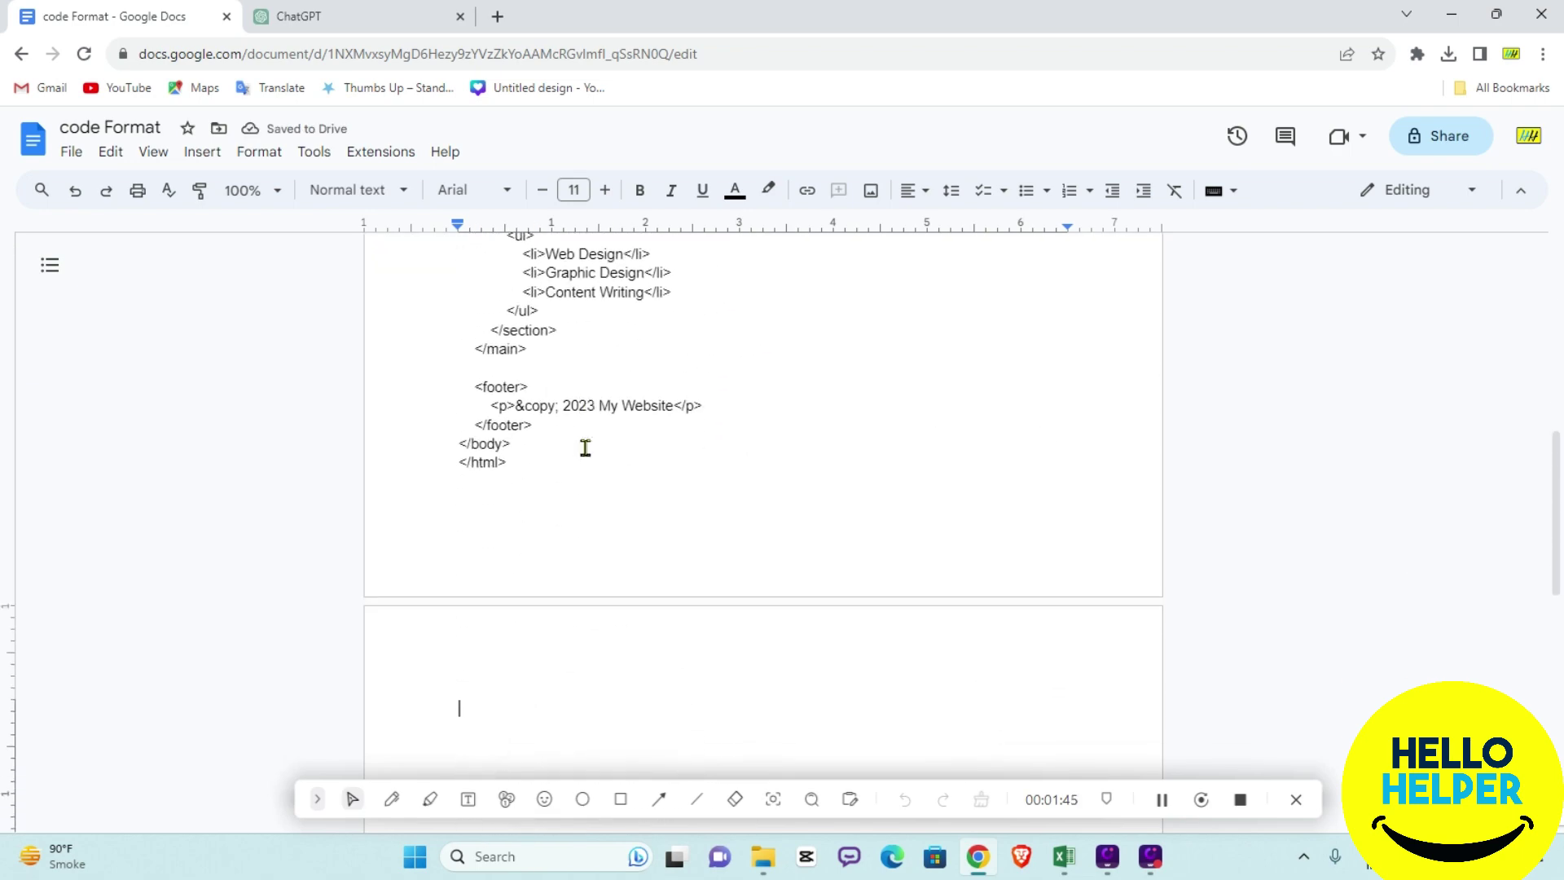
{"action": "scroll", "coordinate": [584, 444], "scroll_direction": "up", "scroll_amount": 7}
{"action": "left_click", "coordinate": [396, 9]}
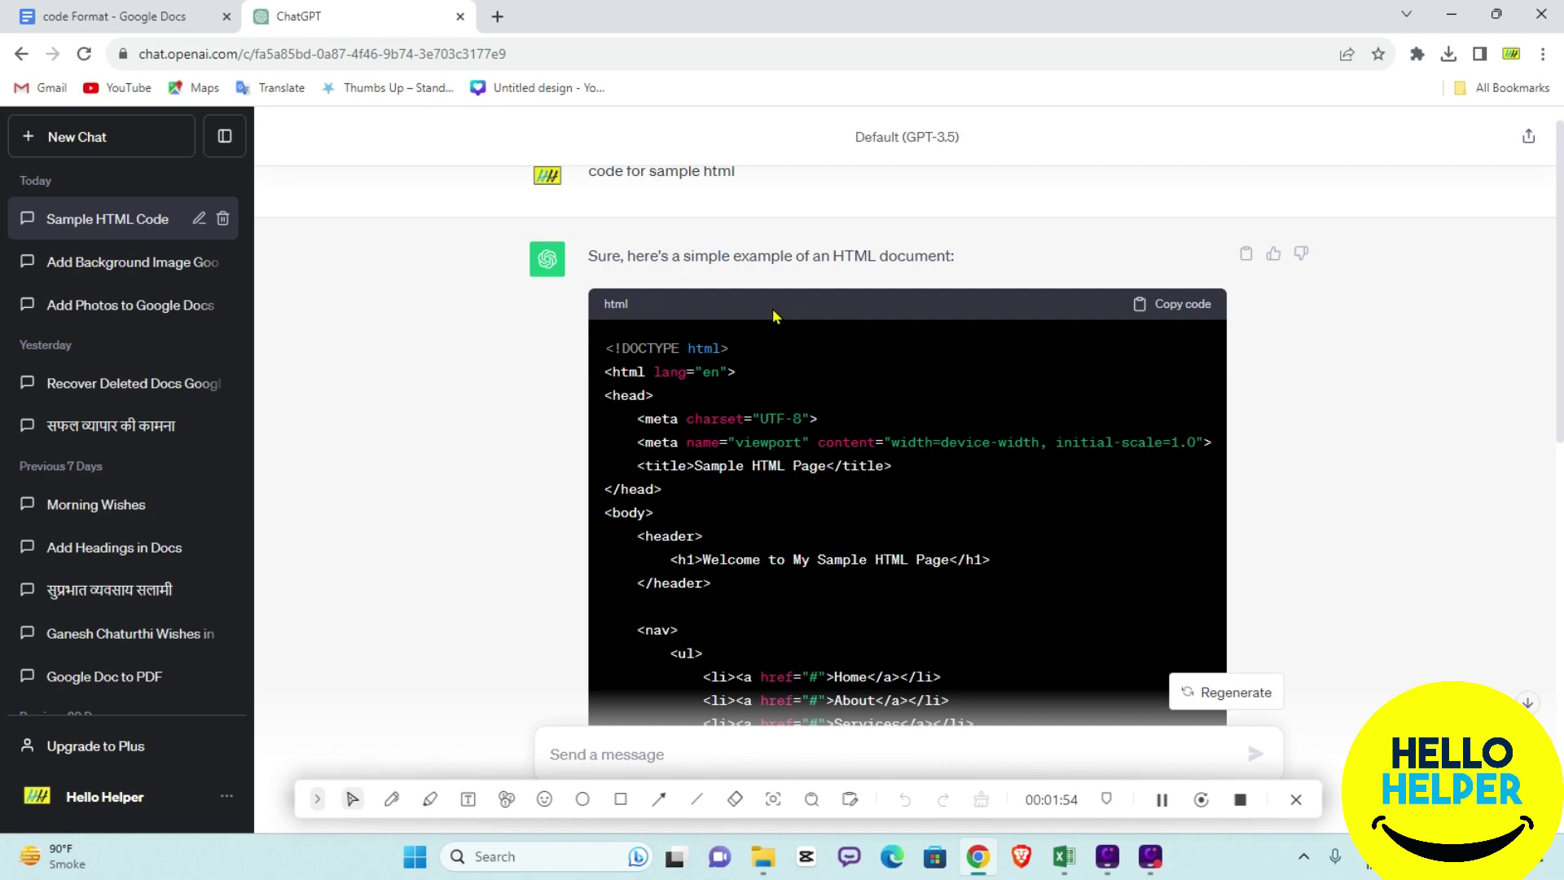
{"action": "left_click", "coordinate": [126, 18]}
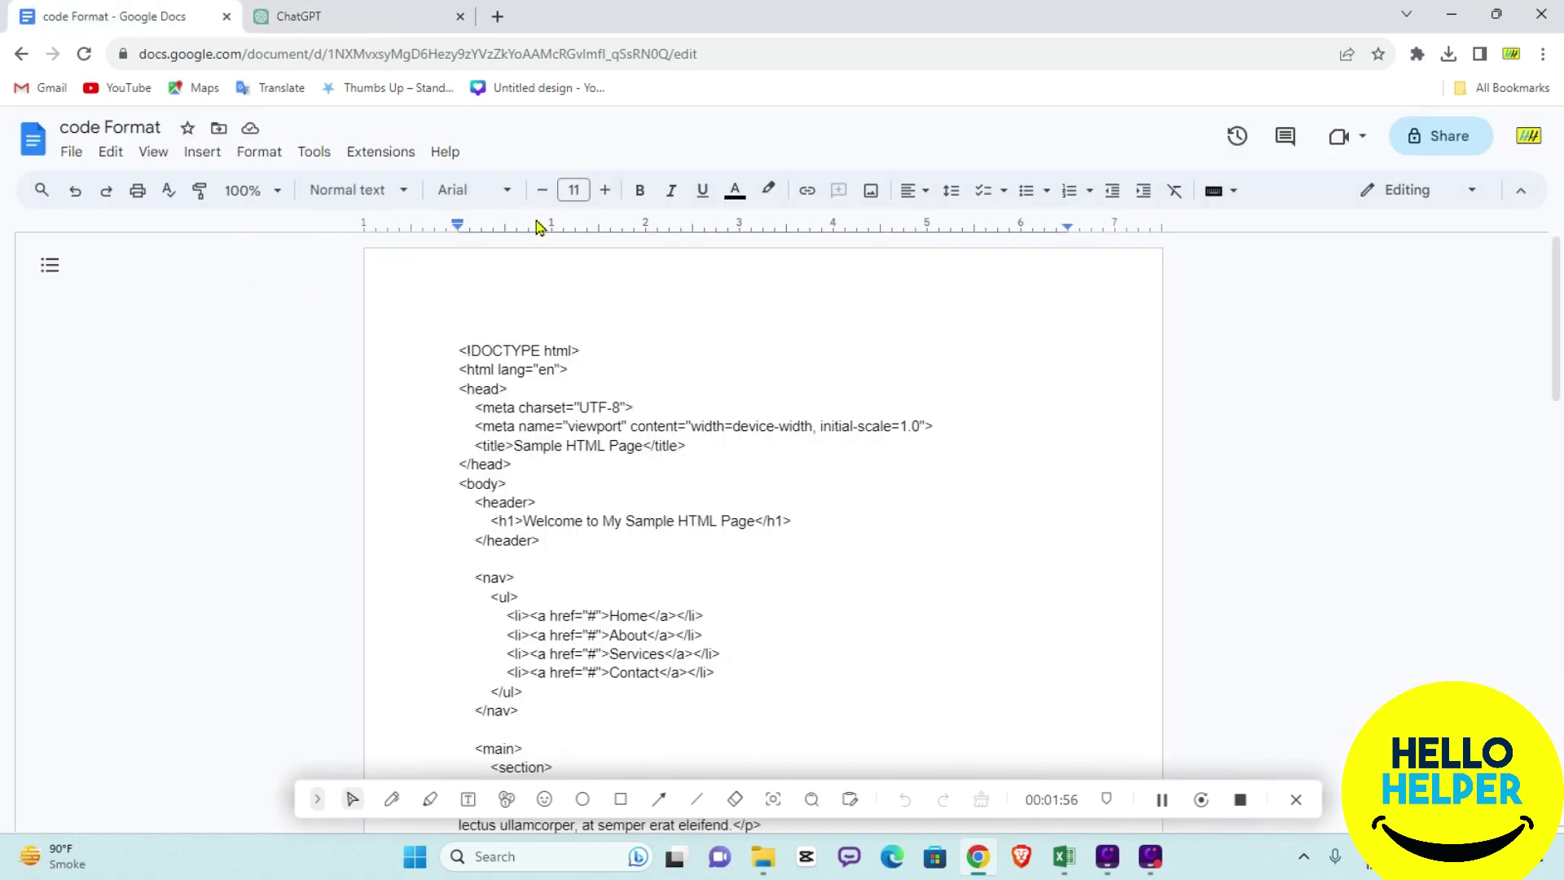
From Extensions > Add-ons, search the Marketplace for 'code' and view the Code Blocks listing
{"action": "left_click", "coordinate": [395, 157]}
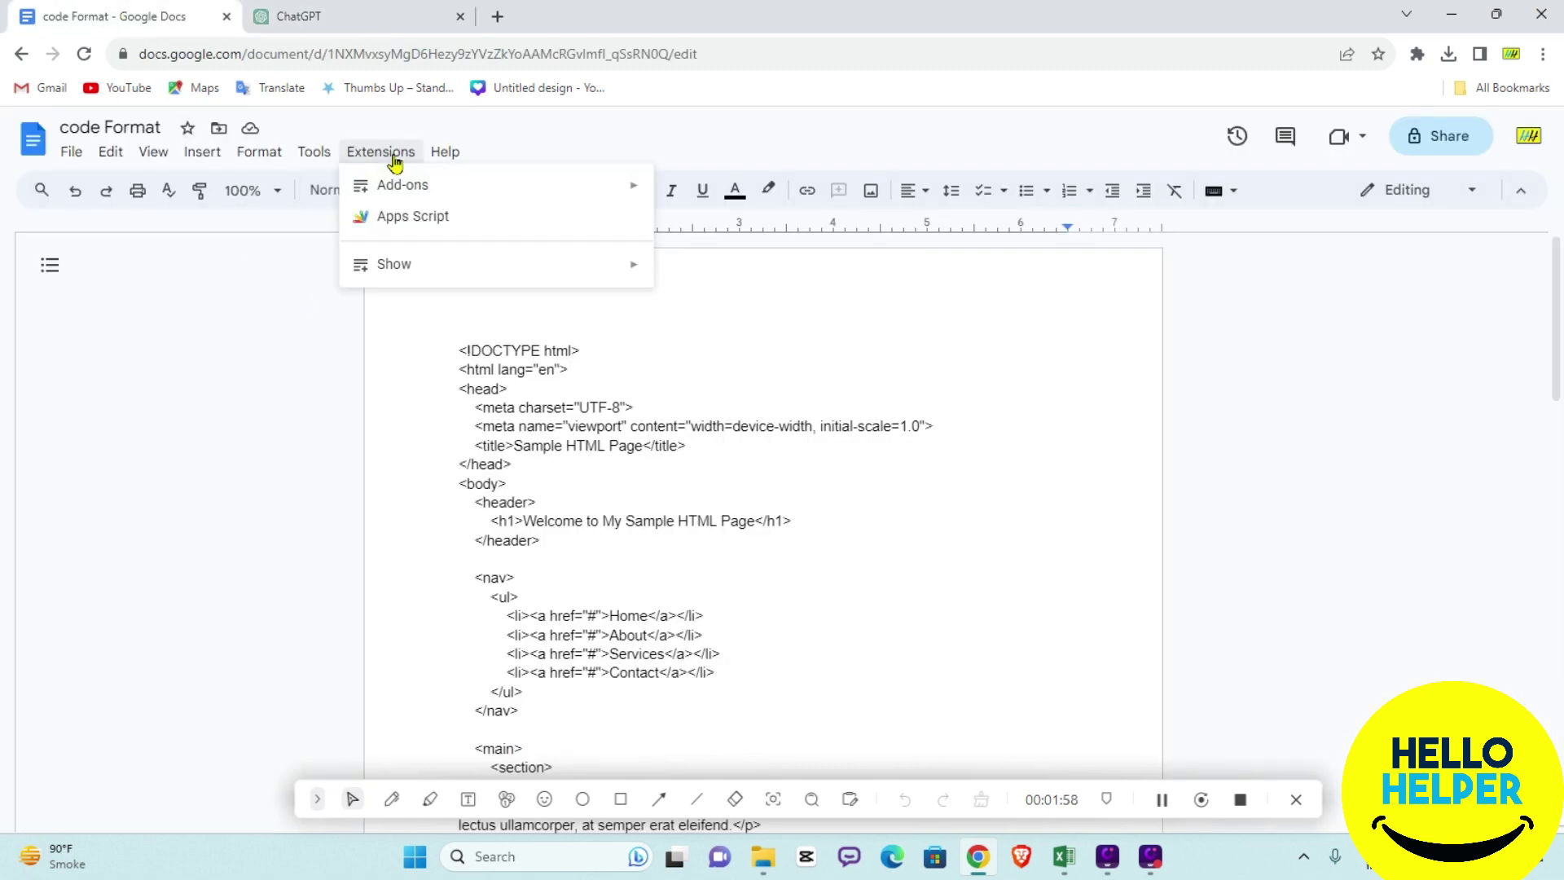
{"action": "mouse_move", "coordinate": [403, 188]}
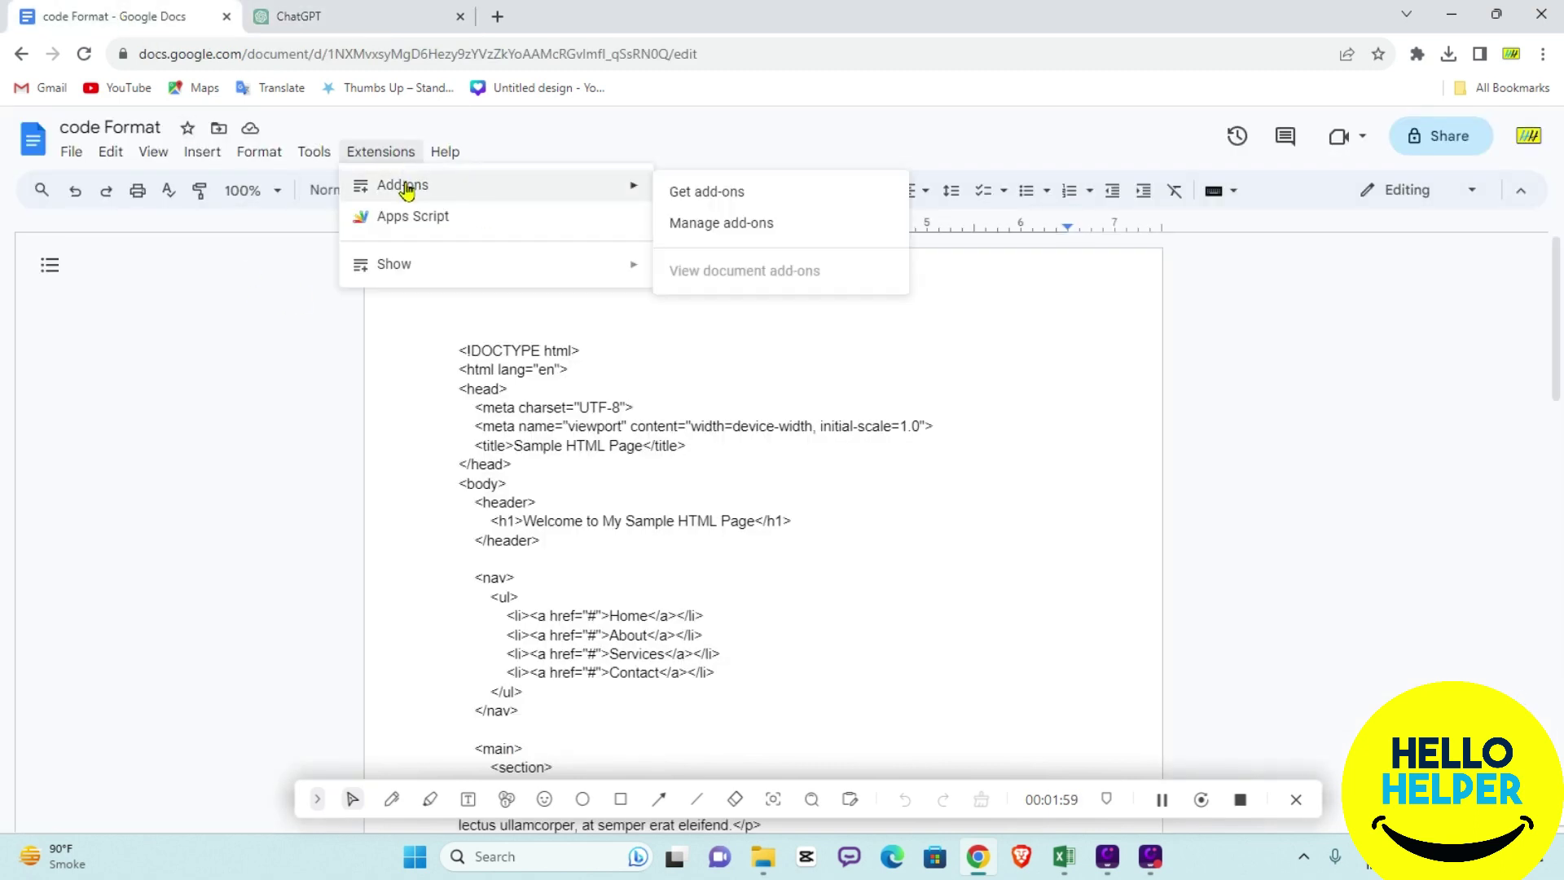
{"action": "left_click", "coordinate": [702, 198]}
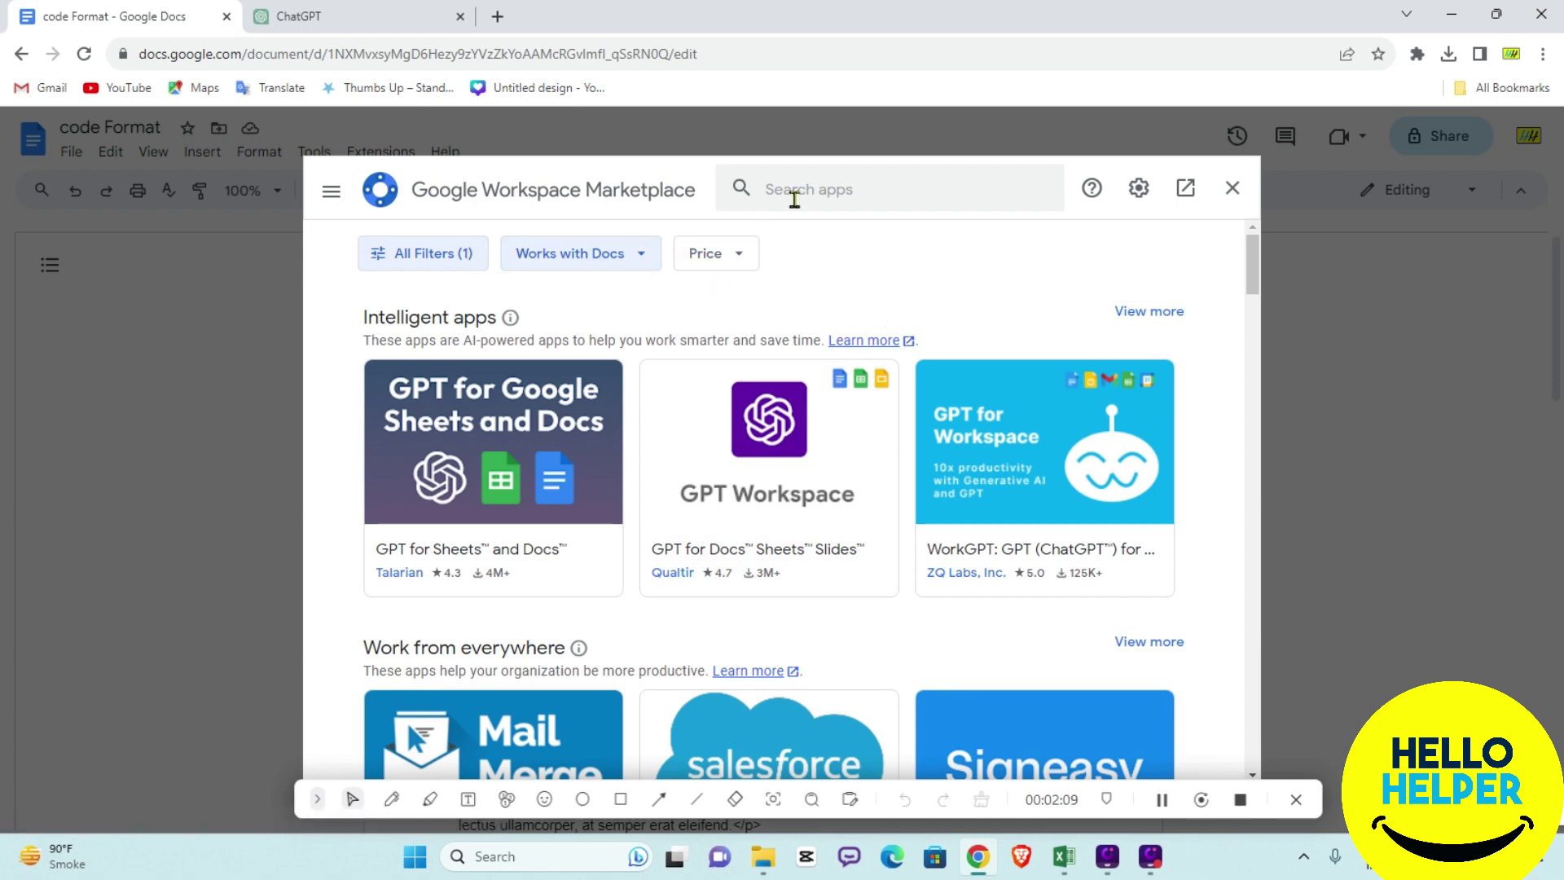
{"action": "left_click", "coordinate": [798, 195]}
{"action": "type", "text": "code"}
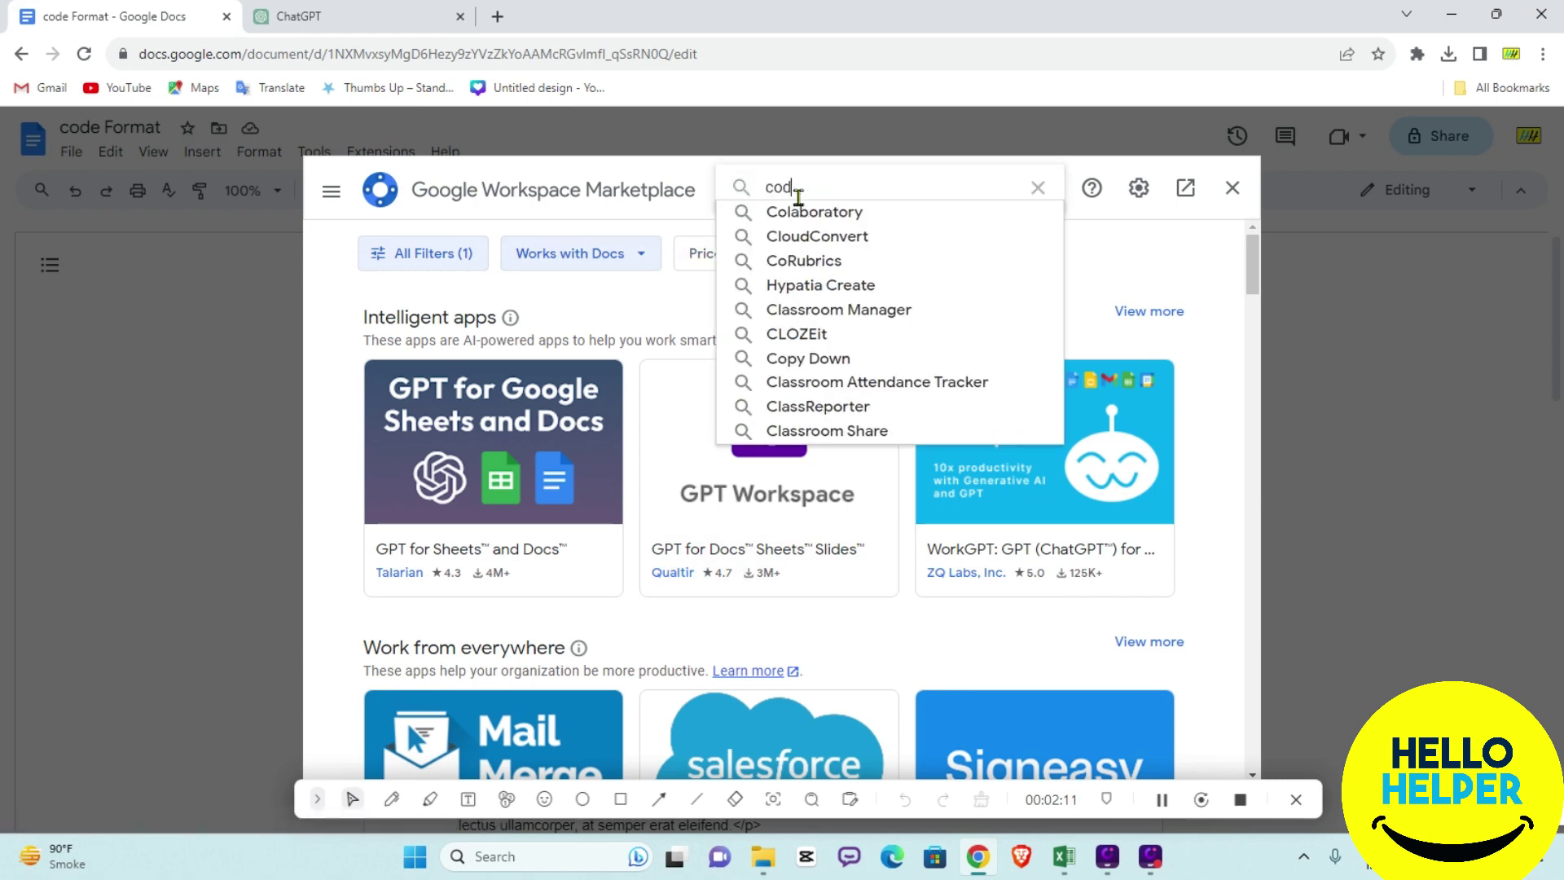
{"action": "left_click", "coordinate": [799, 205]}
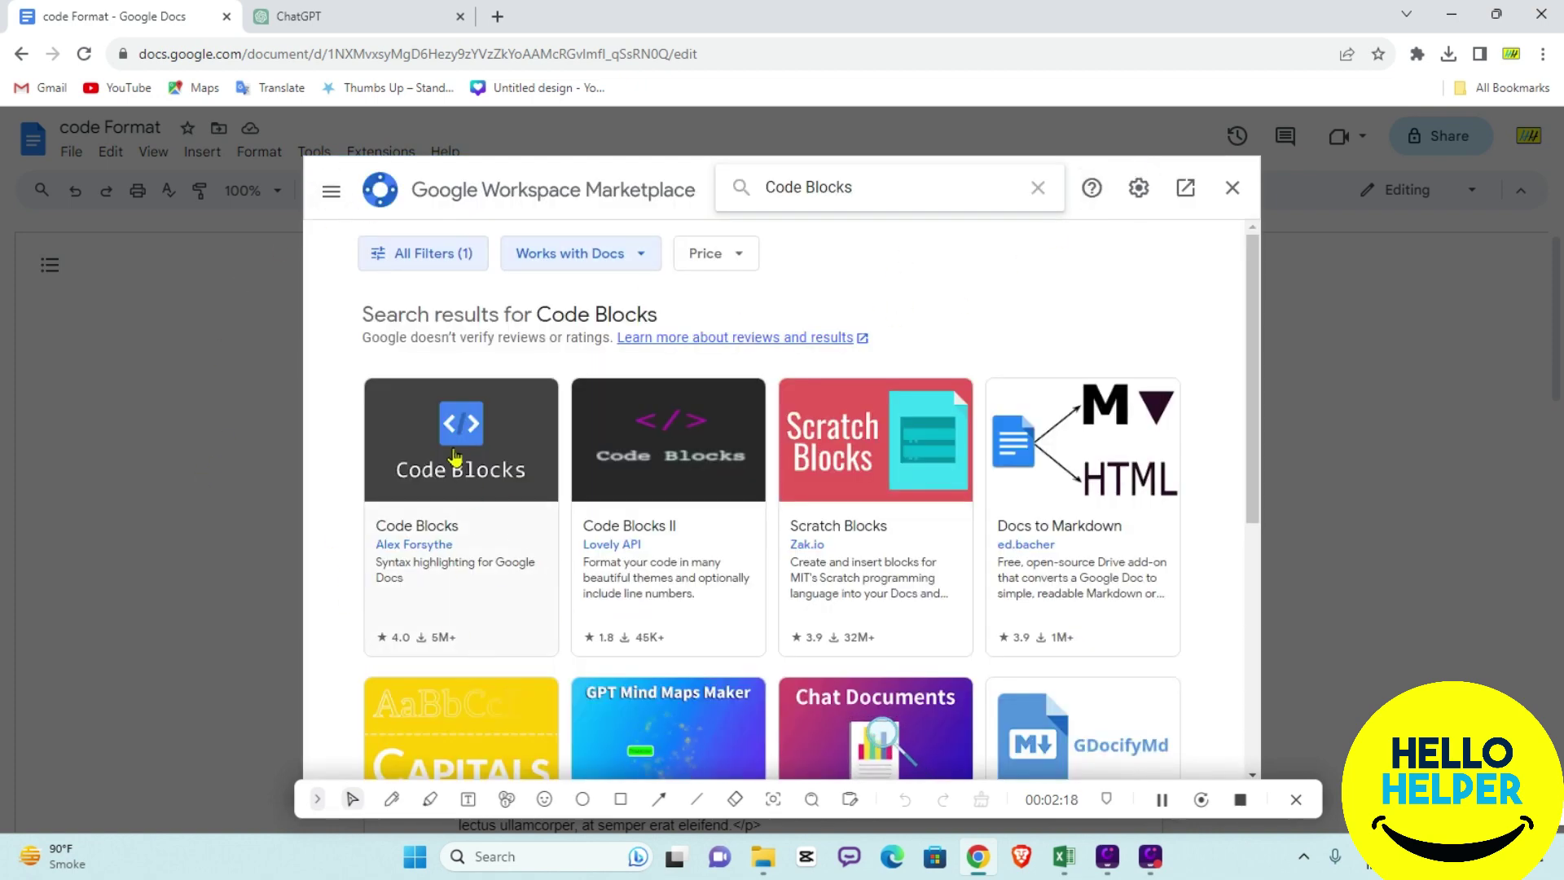
{"action": "left_click", "coordinate": [448, 458]}
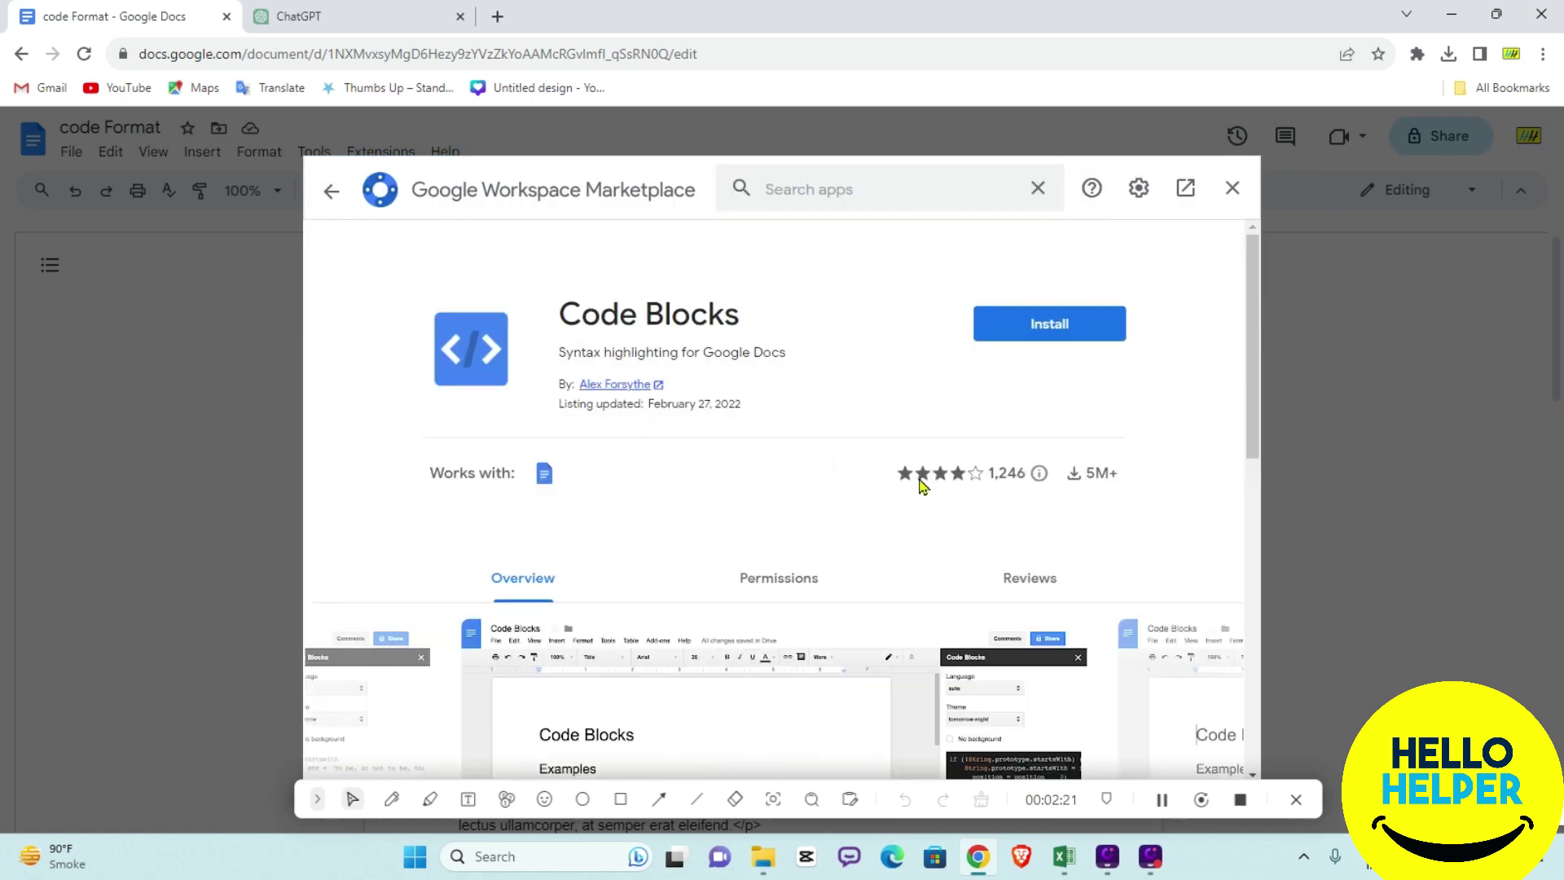
Install Code Blocks, choosing the Google account and allowing its requested access
{"action": "left_click", "coordinate": [1050, 330]}
{"action": "left_click", "coordinate": [898, 581]}
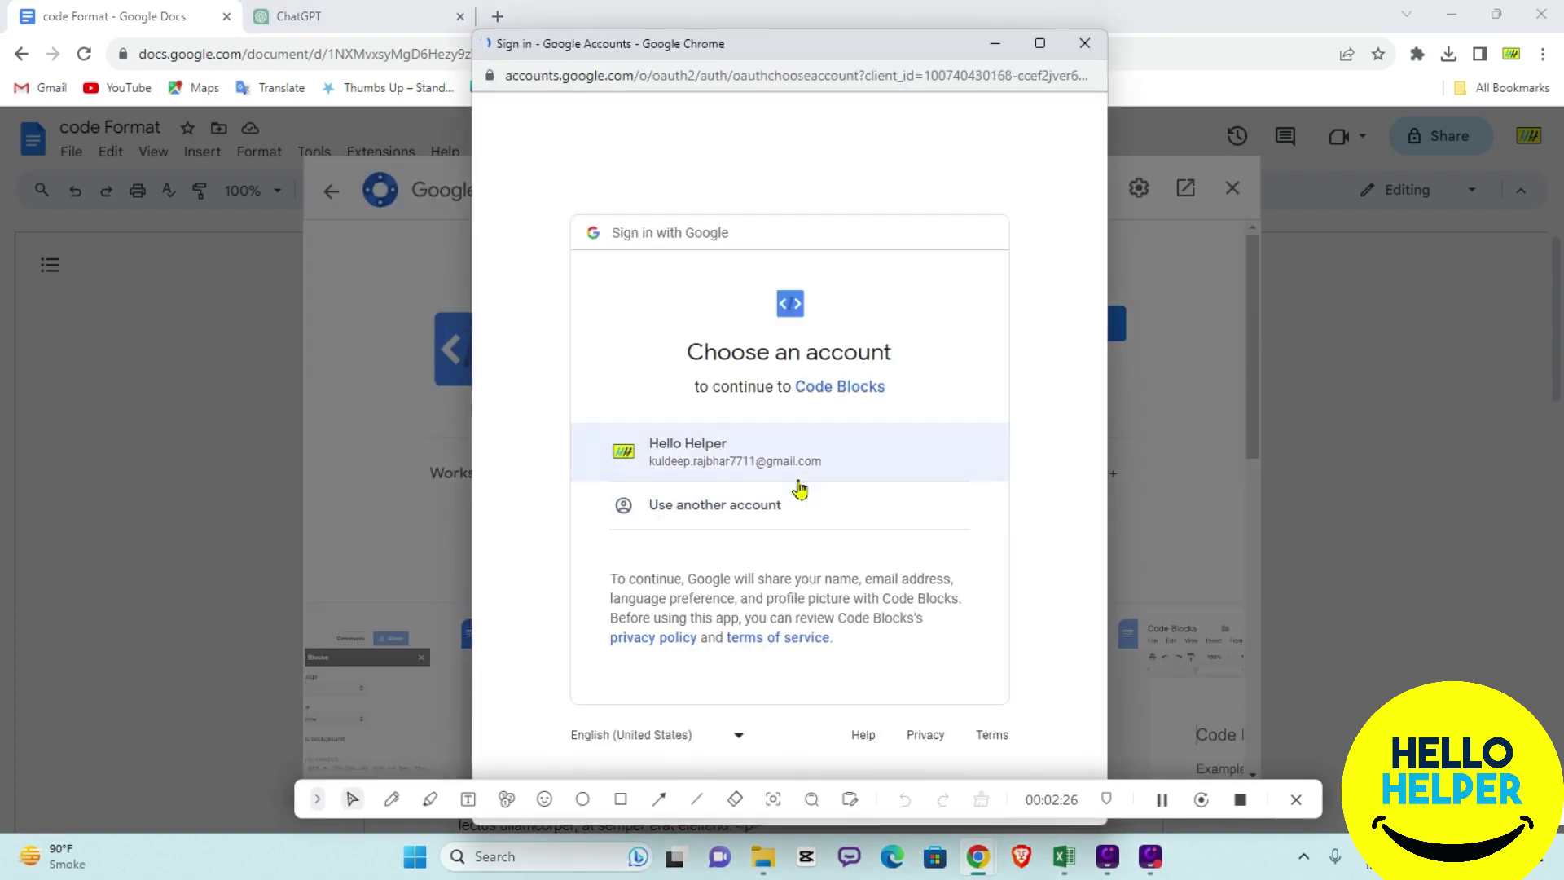
{"action": "left_click", "coordinate": [792, 457]}
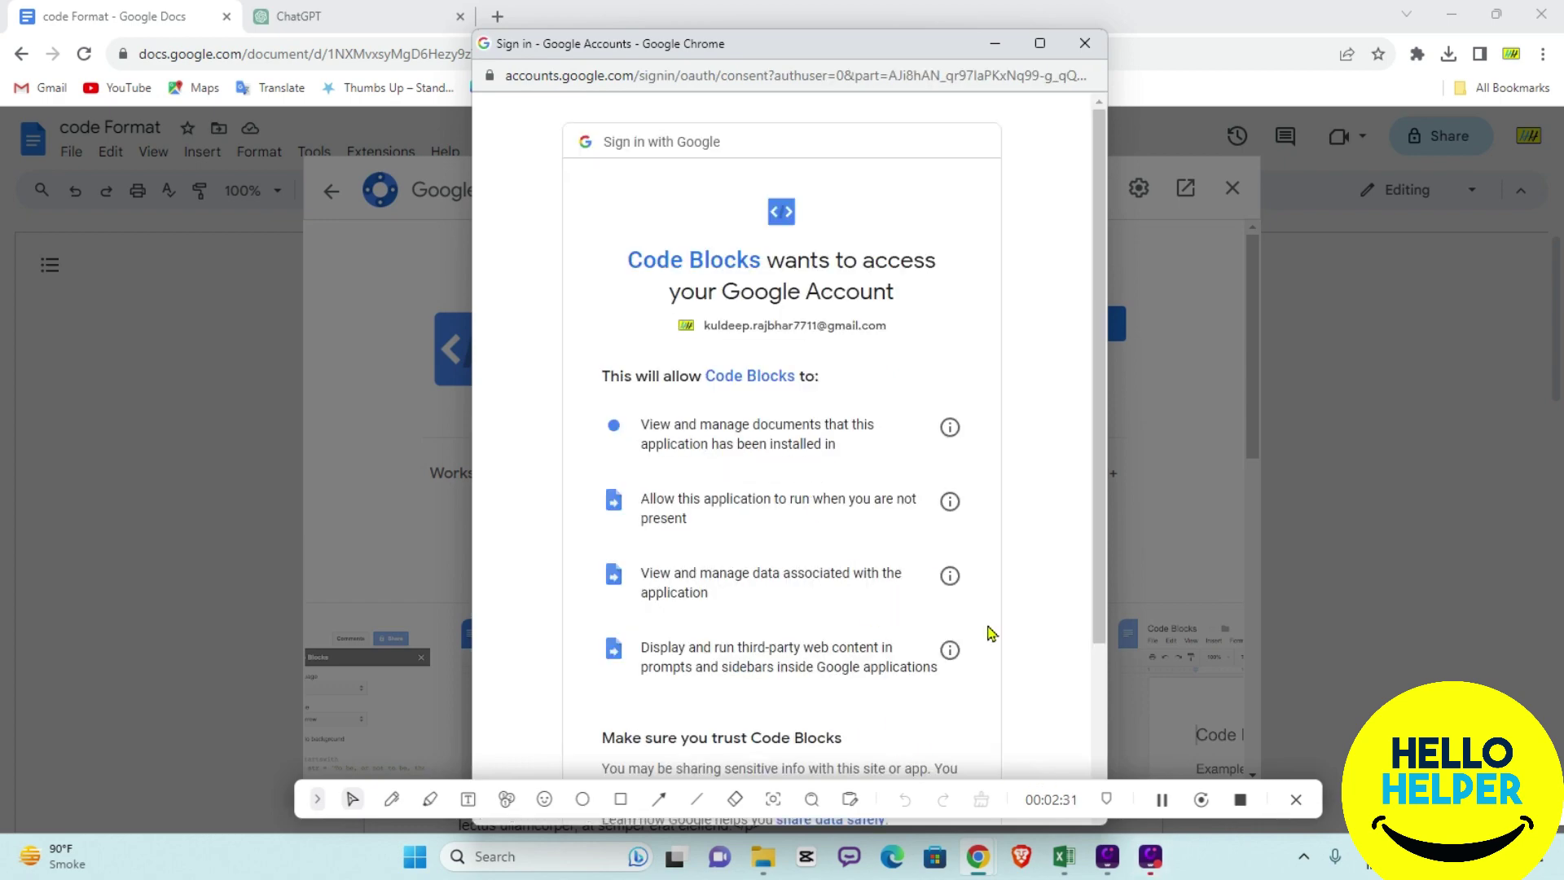
{"action": "scroll", "coordinate": [988, 632], "scroll_direction": "down", "scroll_amount": 3}
{"action": "left_click", "coordinate": [872, 684]}
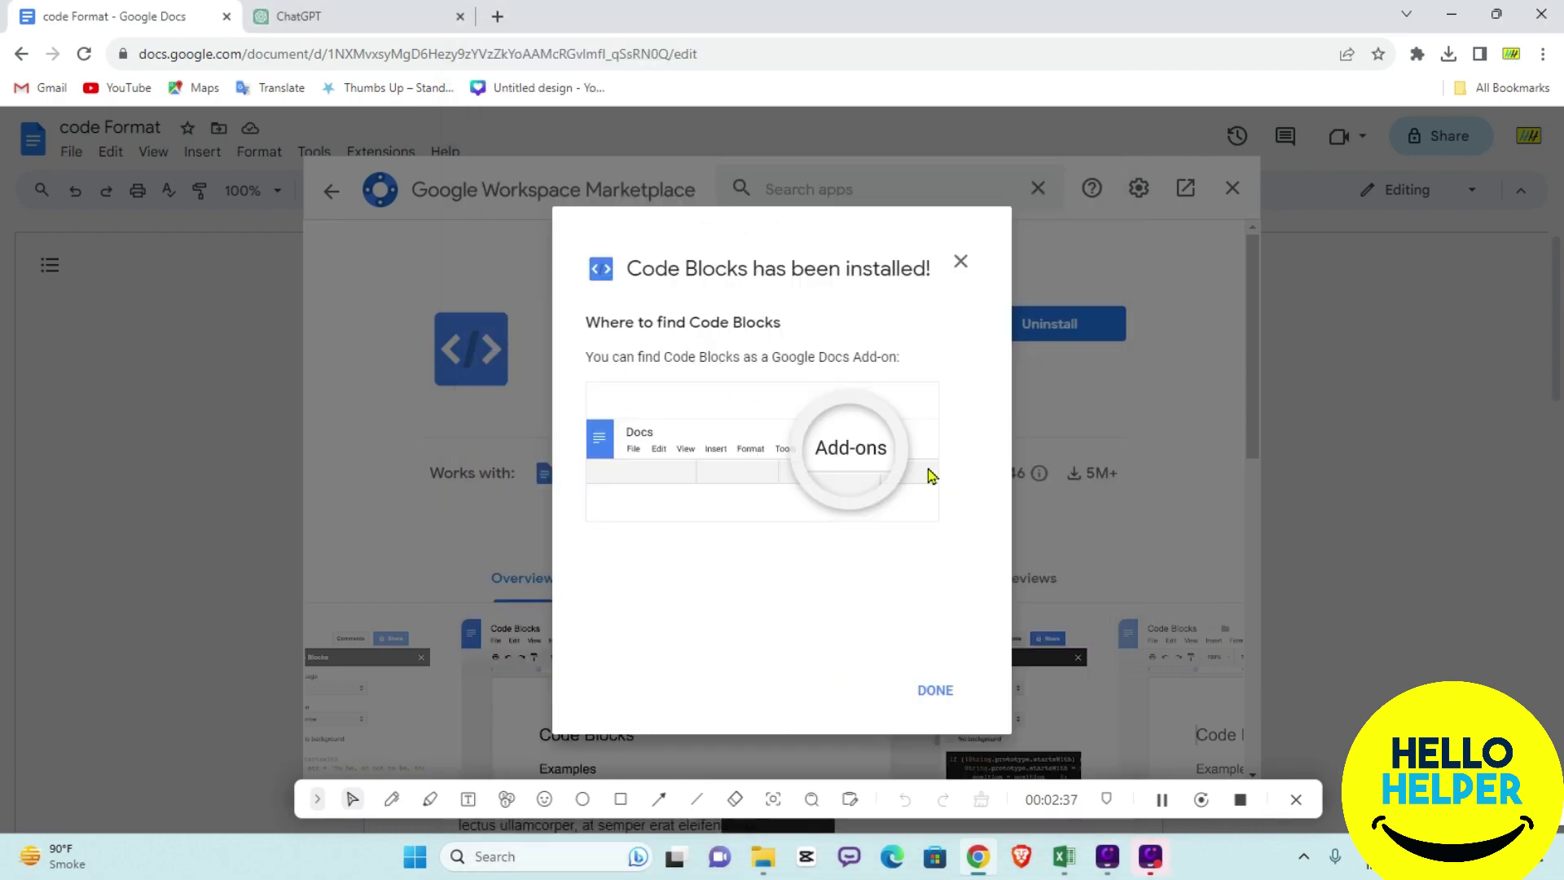
{"action": "left_click", "coordinate": [935, 692]}
Close the Marketplace and start Extensions > Code Blocks
{"action": "key", "text": "Escape"}
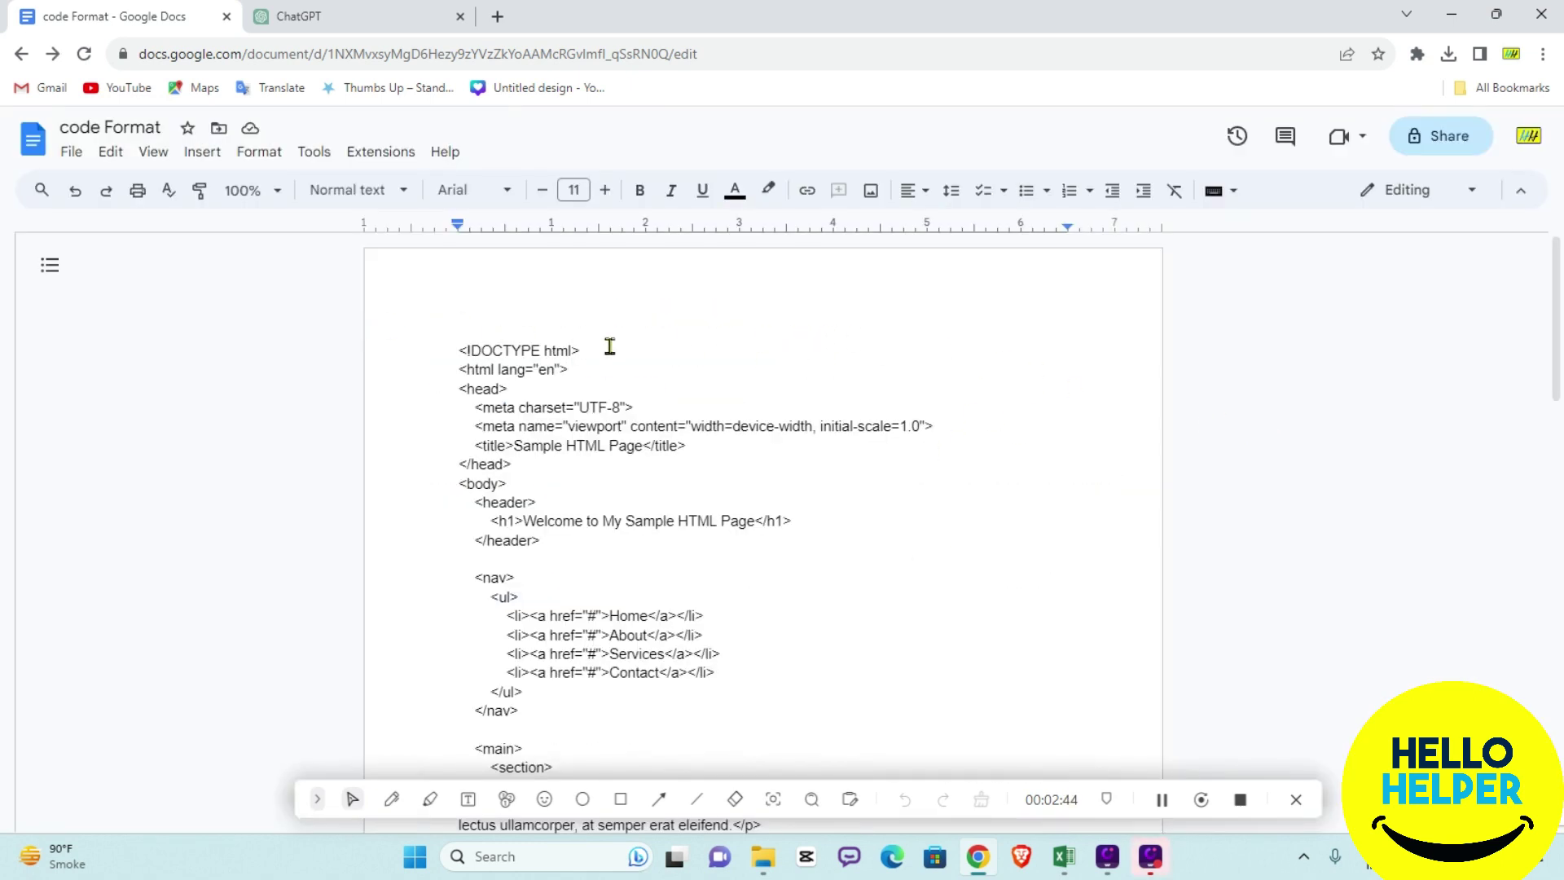
{"action": "left_click", "coordinate": [373, 156]}
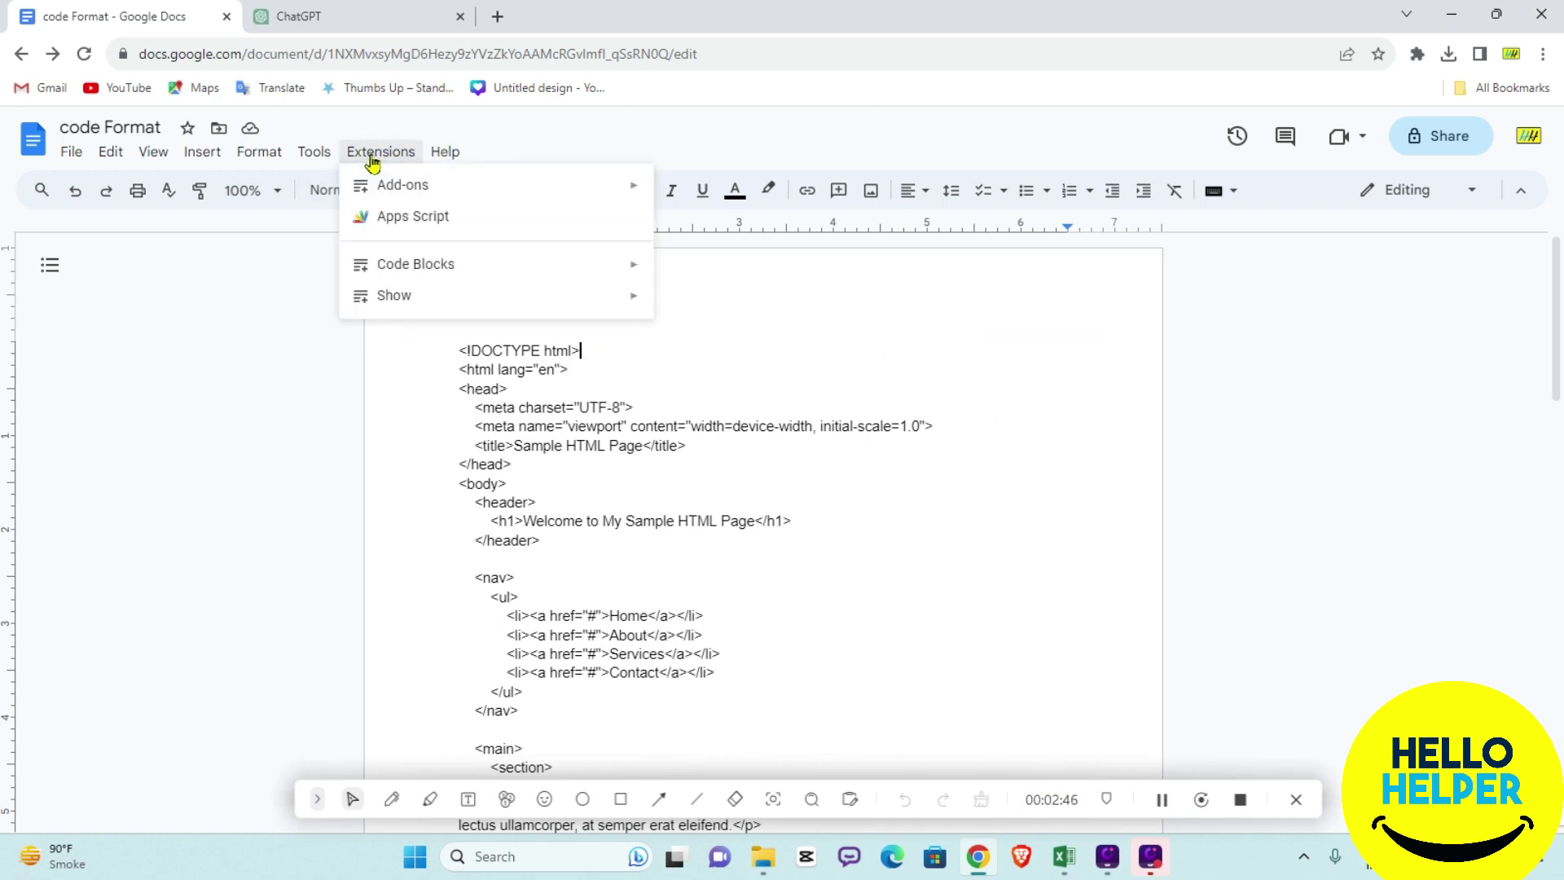
{"action": "mouse_move", "coordinate": [419, 265]}
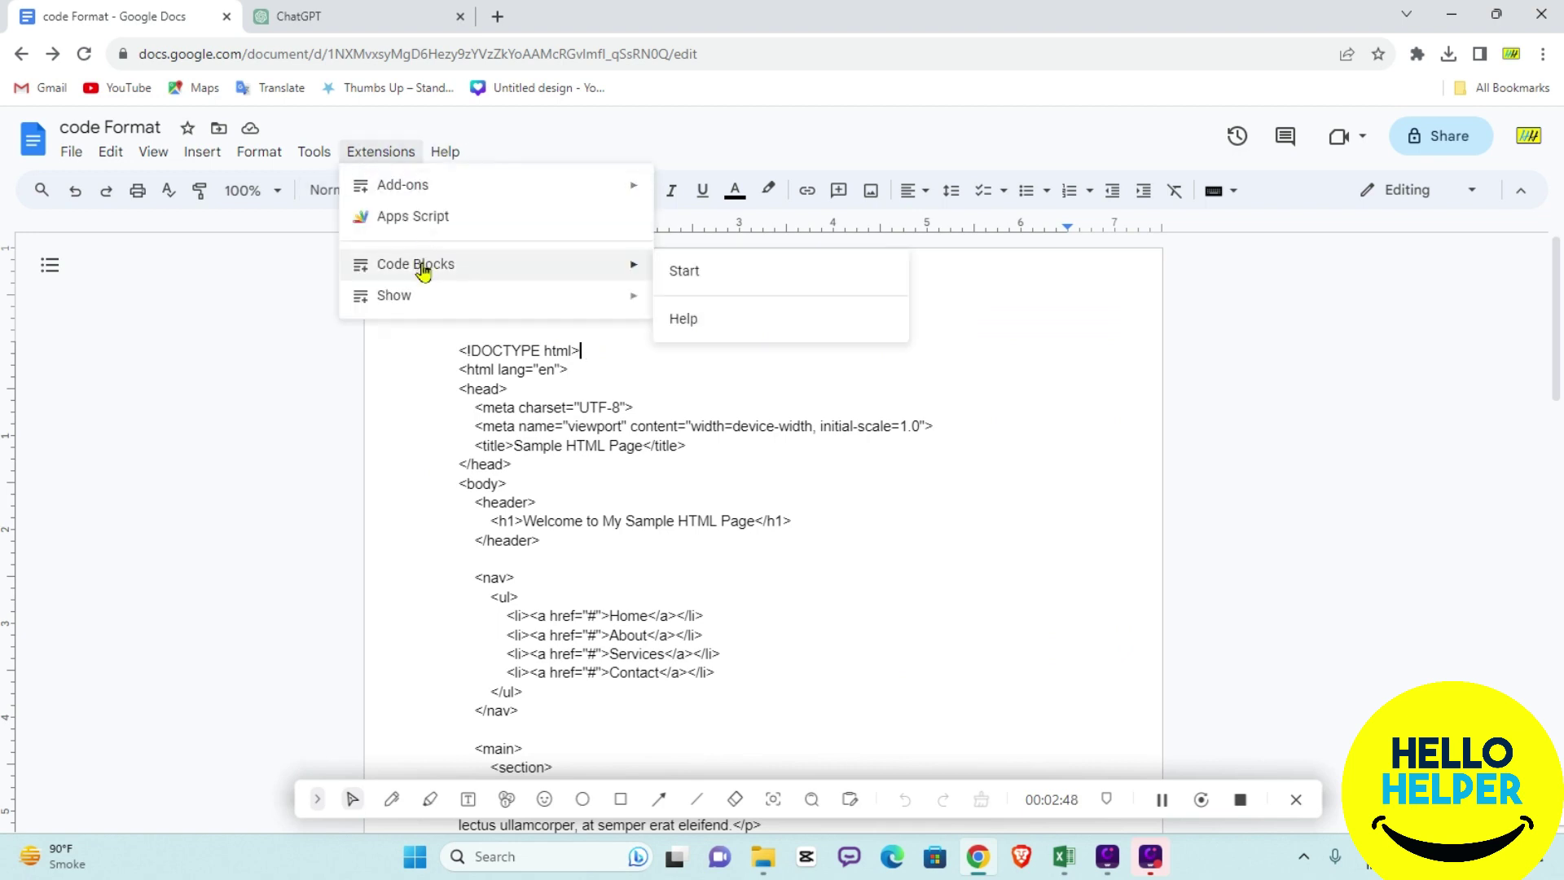
{"action": "left_click", "coordinate": [733, 271]}
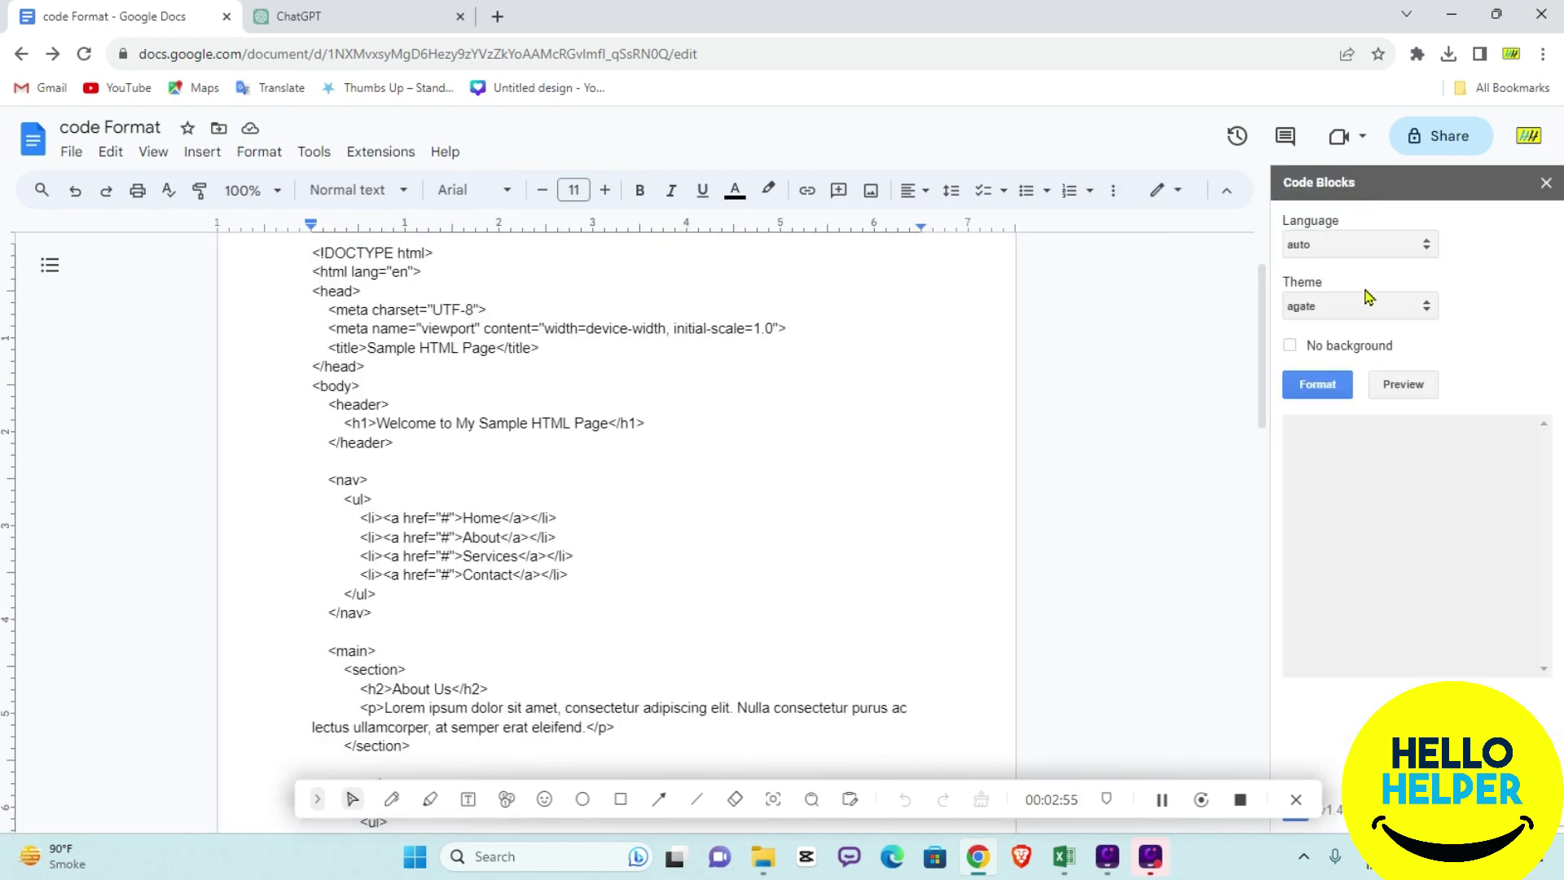
Select the whole sample code from <!DOCTYPE html> through </html>
{"action": "scroll", "coordinate": [489, 350], "scroll_direction": "up", "scroll_amount": 1}
{"action": "left_click", "coordinate": [311, 350]}
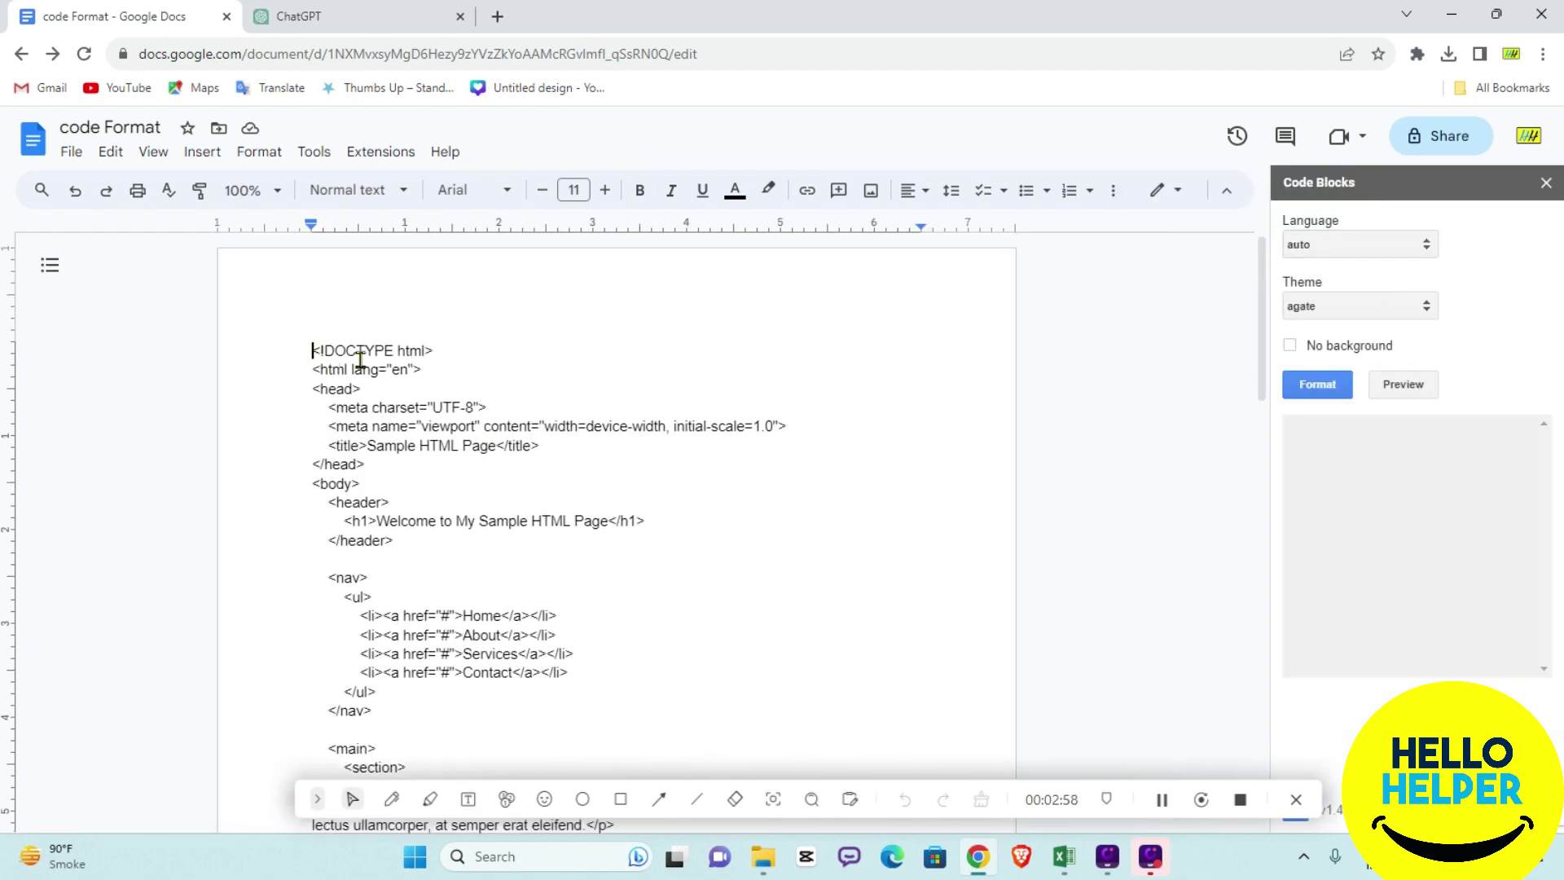
{"action": "scroll", "coordinate": [448, 481], "scroll_direction": "down", "scroll_amount": 10}
{"action": "scroll", "coordinate": [447, 486], "scroll_direction": "up", "scroll_amount": 3}
{"action": "left_click", "coordinate": [389, 376], "text": "shift"}
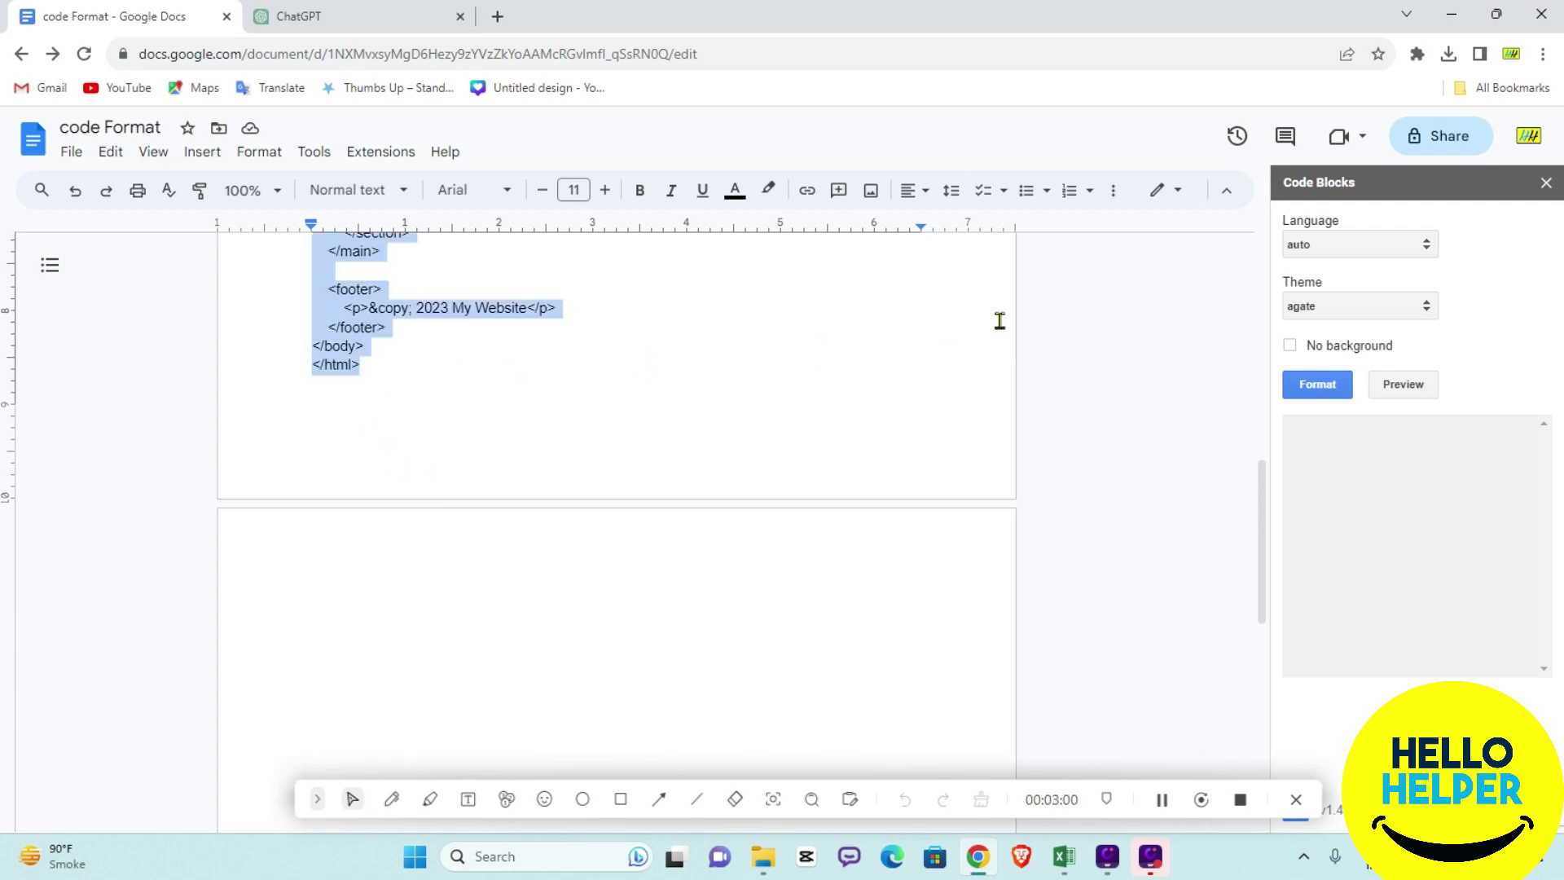
In the Code Blocks sidebar, keep the agate theme and set the language to html
{"action": "left_click", "coordinate": [1421, 314]}
{"action": "left_click", "coordinate": [1421, 314]}
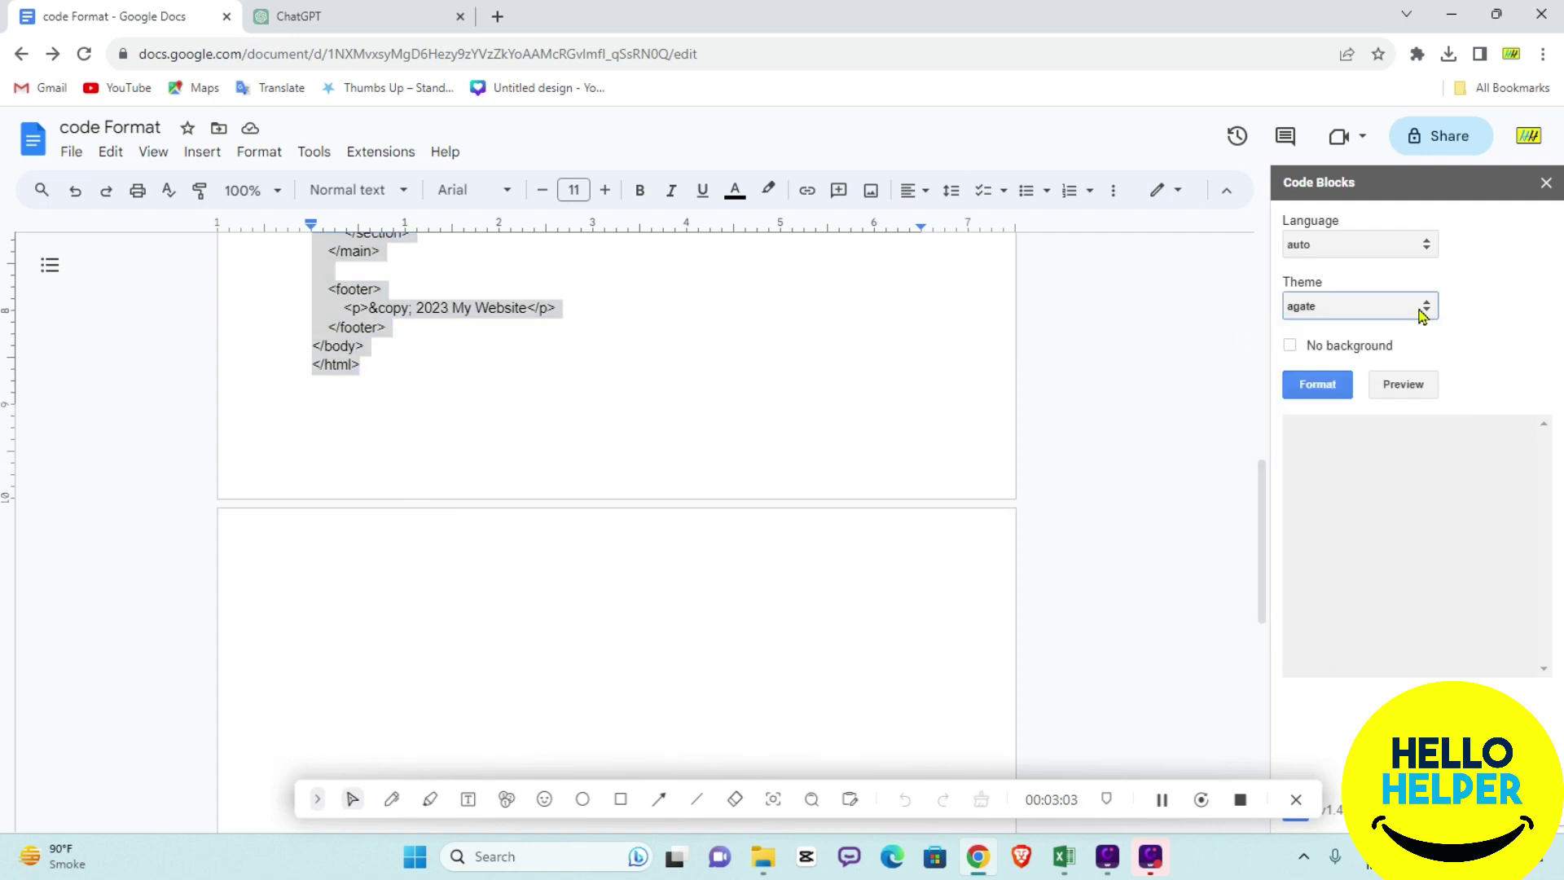
{"action": "left_click", "coordinate": [1423, 244]}
{"action": "scroll", "coordinate": [1359, 383], "scroll_direction": "down", "scroll_amount": 10}
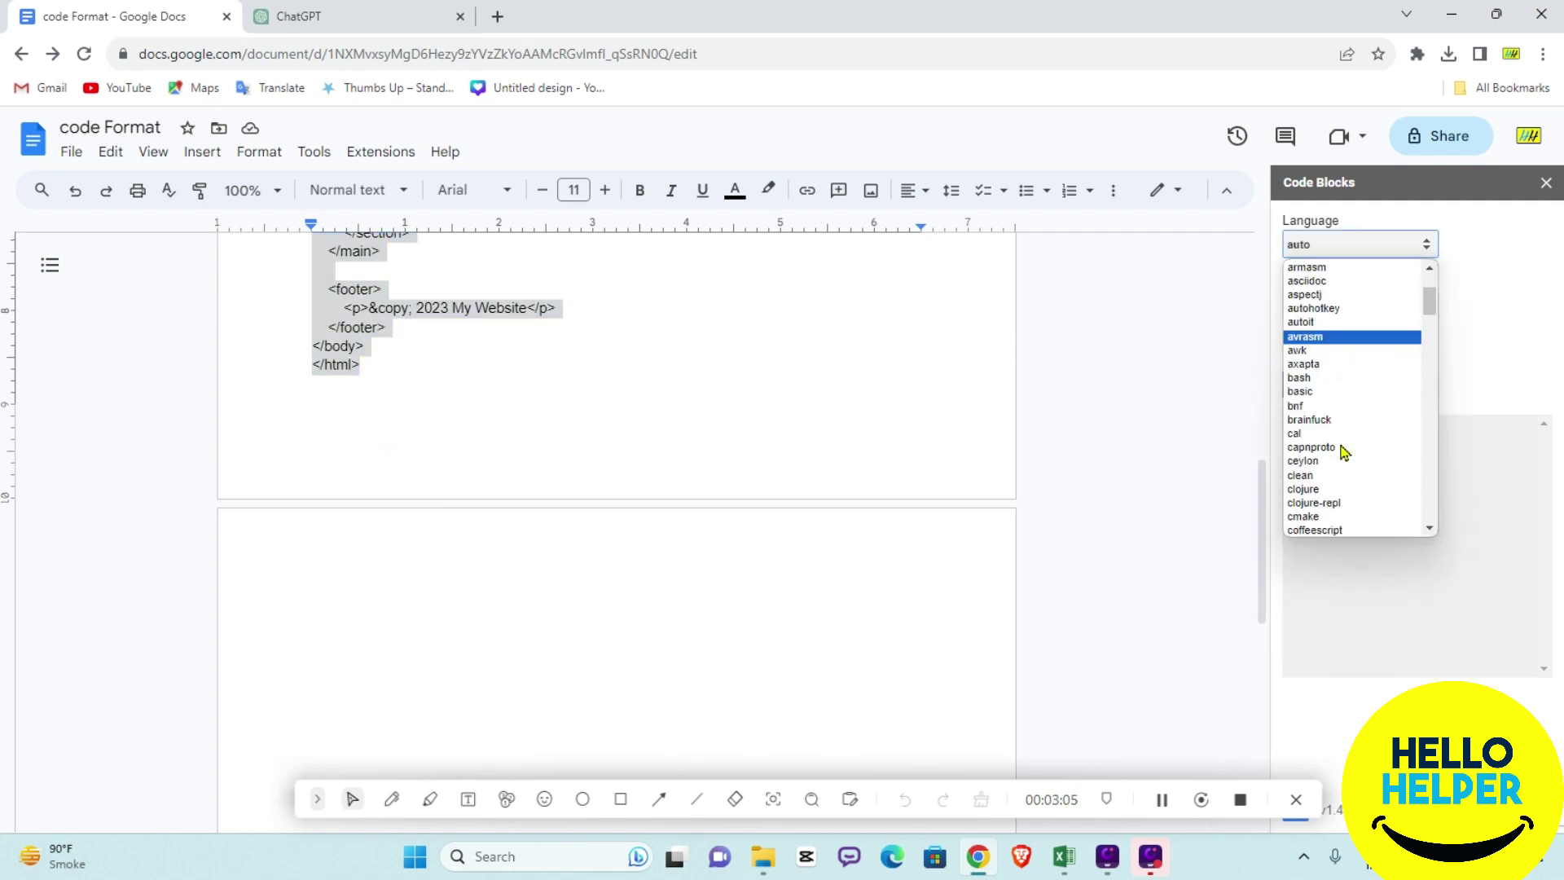
{"action": "left_click", "coordinate": [1298, 495]}
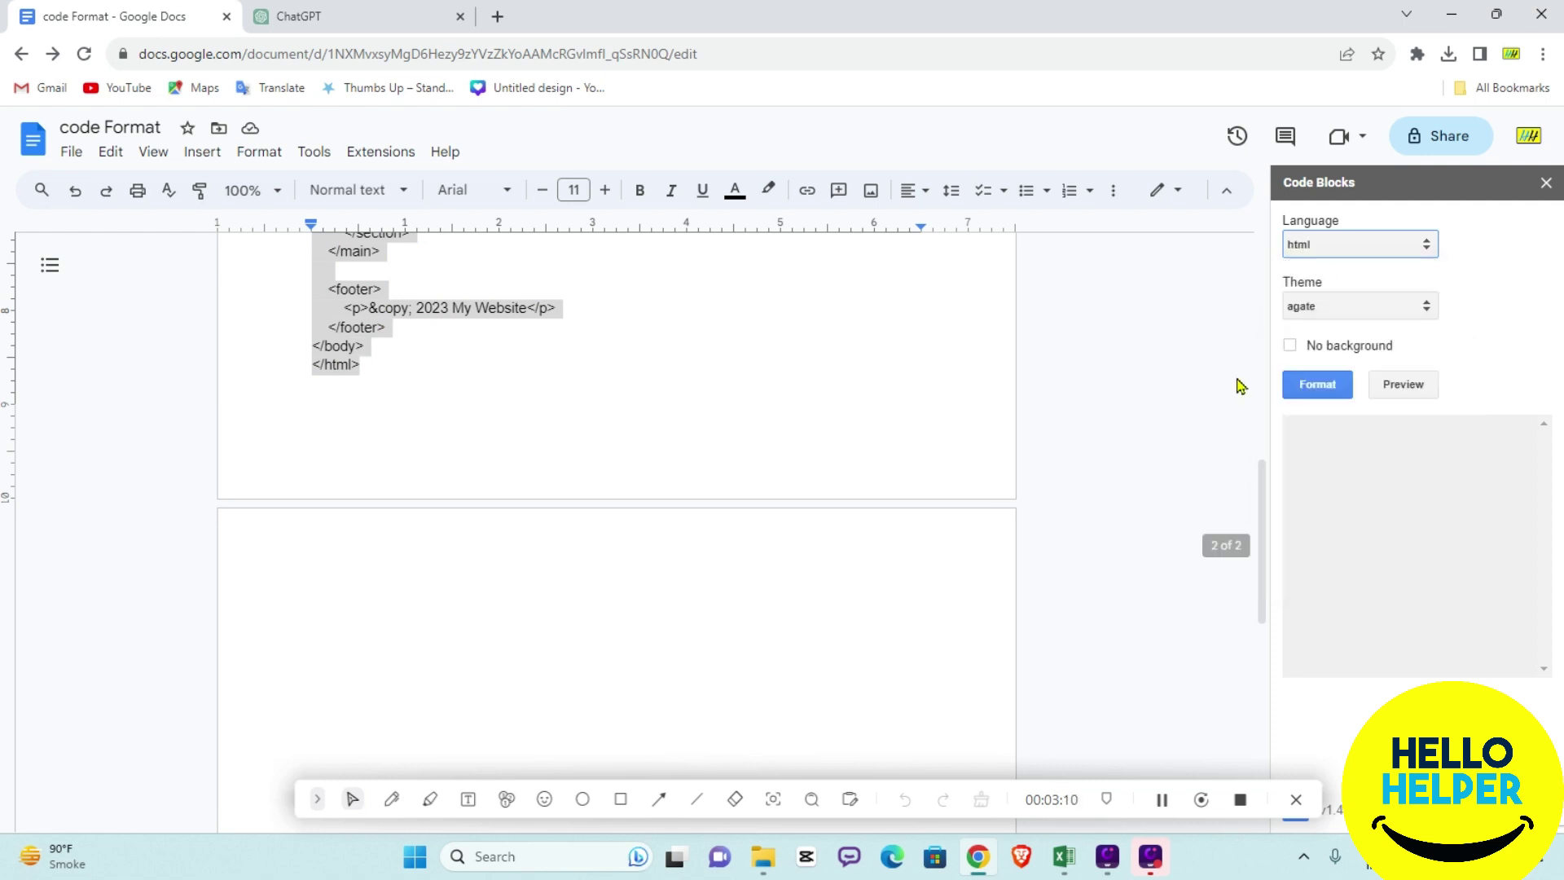
Format the selected HTML with Code Blocks and scroll through the dark code block
{"action": "left_click", "coordinate": [1317, 385]}
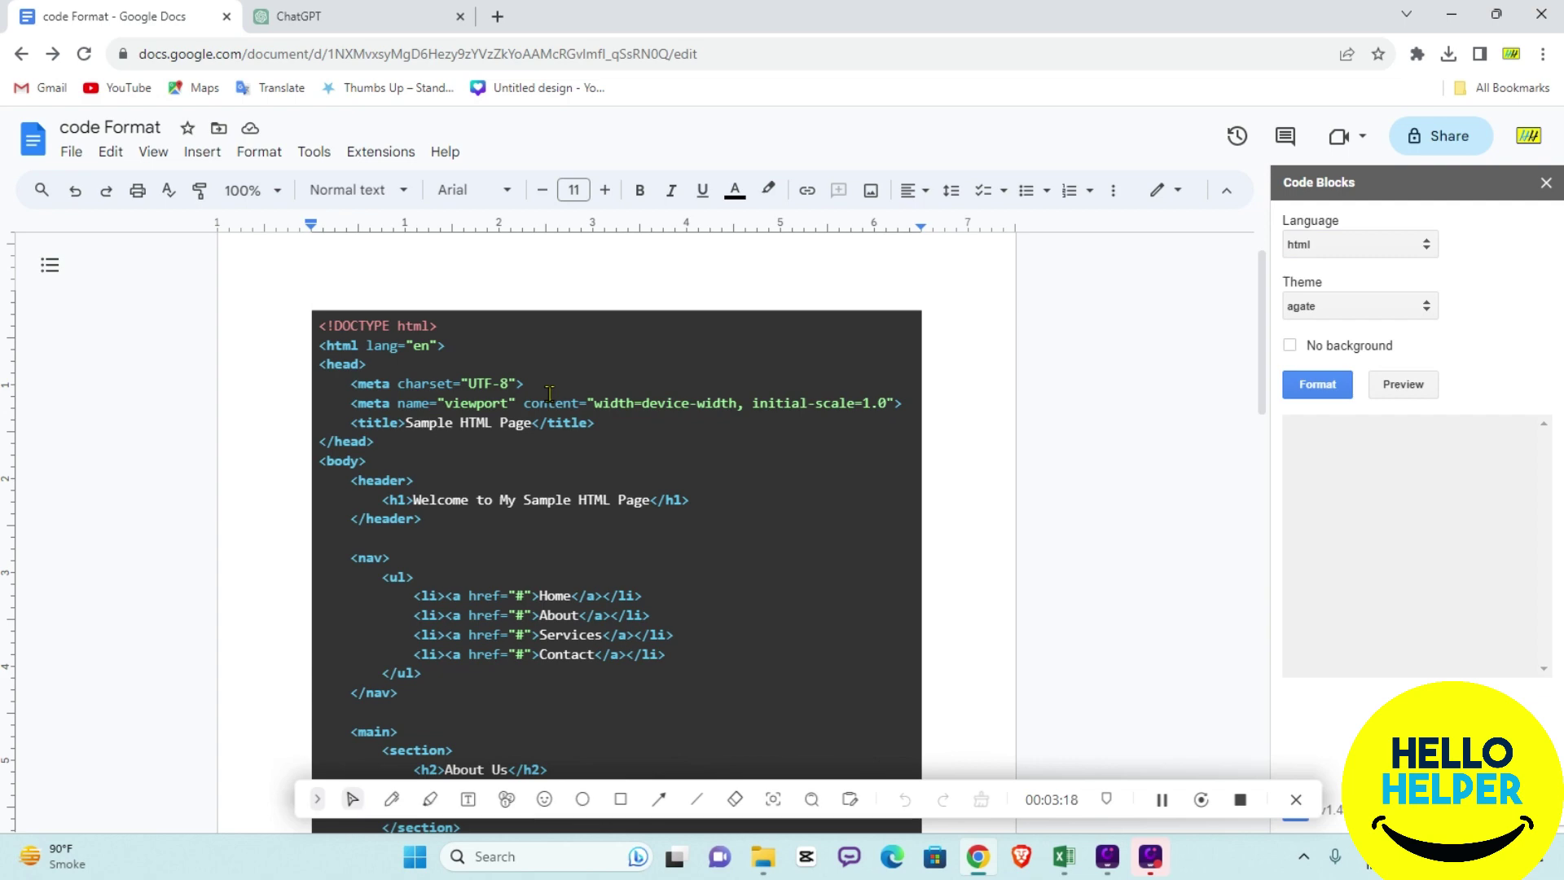
{"action": "scroll", "coordinate": [550, 394], "scroll_direction": "down", "scroll_amount": 7}
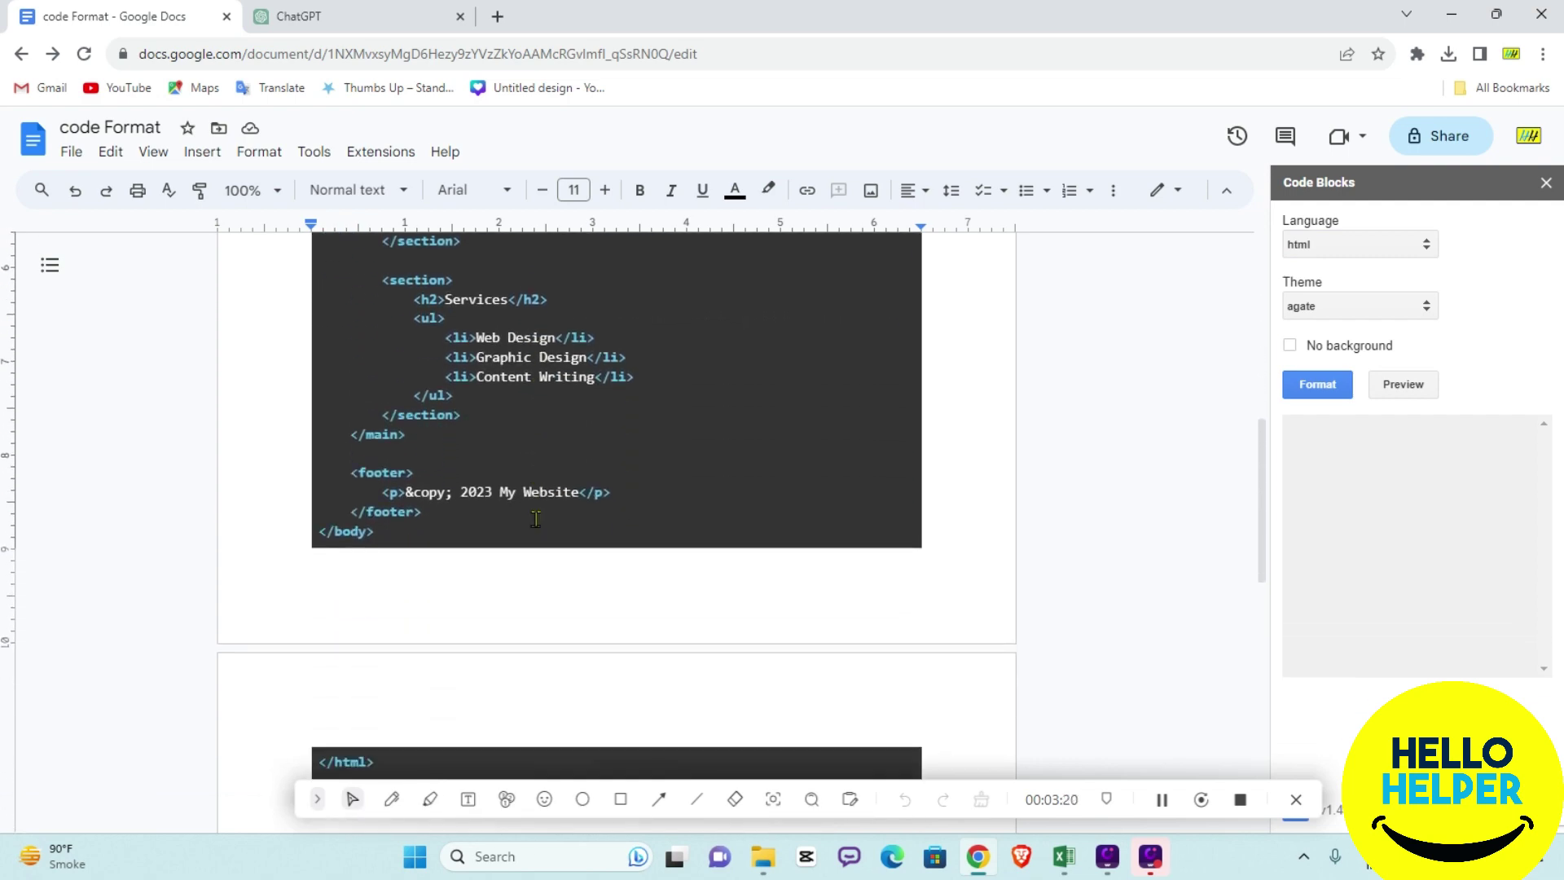
{"action": "scroll", "coordinate": [535, 519], "scroll_direction": "down", "scroll_amount": 3}
{"action": "scroll", "coordinate": [535, 481], "scroll_direction": "up", "scroll_amount": 15}
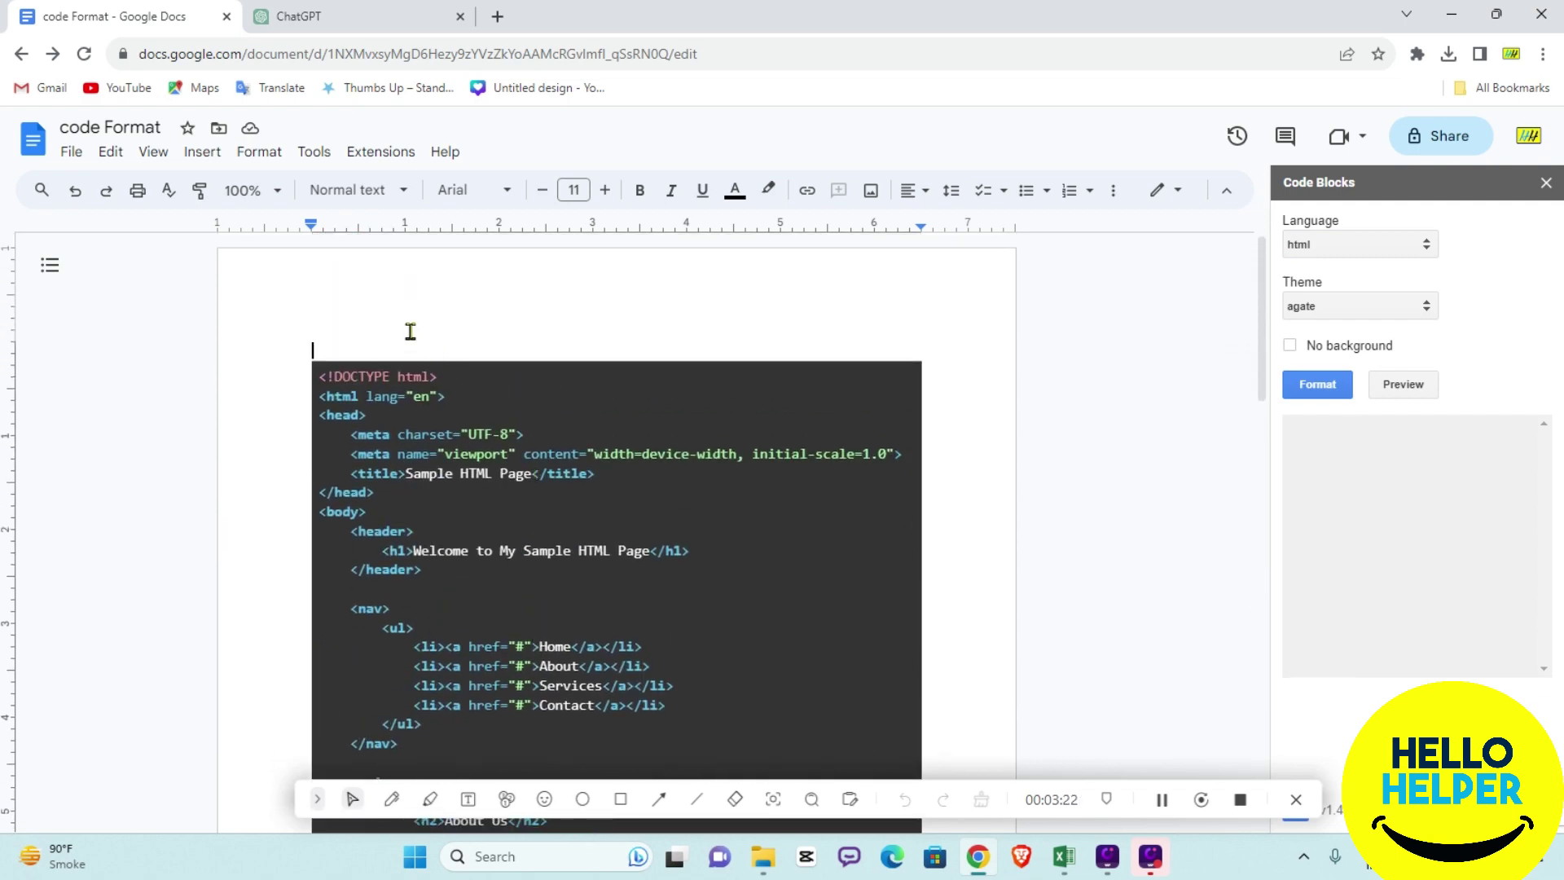
{"action": "scroll", "coordinate": [368, 313], "scroll_direction": "down", "scroll_amount": 12}
Preview the agate-themed HTML in the Code Blocks sidebar
{"action": "left_click", "coordinate": [1403, 384]}
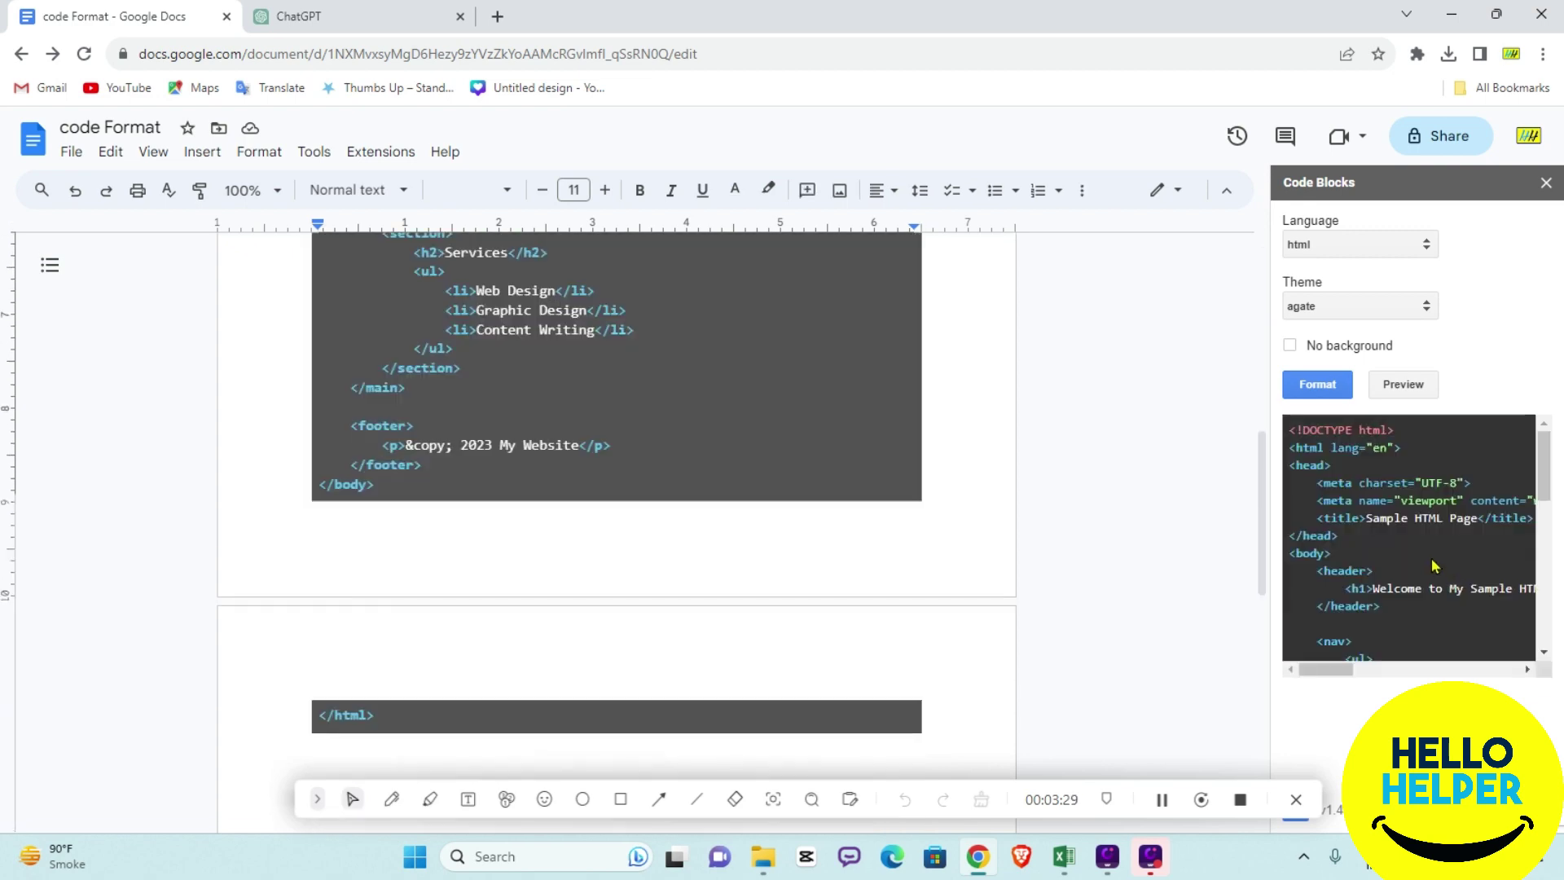
{"action": "scroll", "coordinate": [1433, 562], "scroll_direction": "down", "scroll_amount": 8}
{"action": "scroll", "coordinate": [1433, 562], "scroll_direction": "up", "scroll_amount": 10}
{"action": "mouse_move", "coordinate": [1326, 668]}
{"action": "left_mouse_down"}
{"action": "mouse_move", "coordinate": [1402, 671]}
{"action": "mouse_move", "coordinate": [1323, 658]}
{"action": "left_mouse_up"}
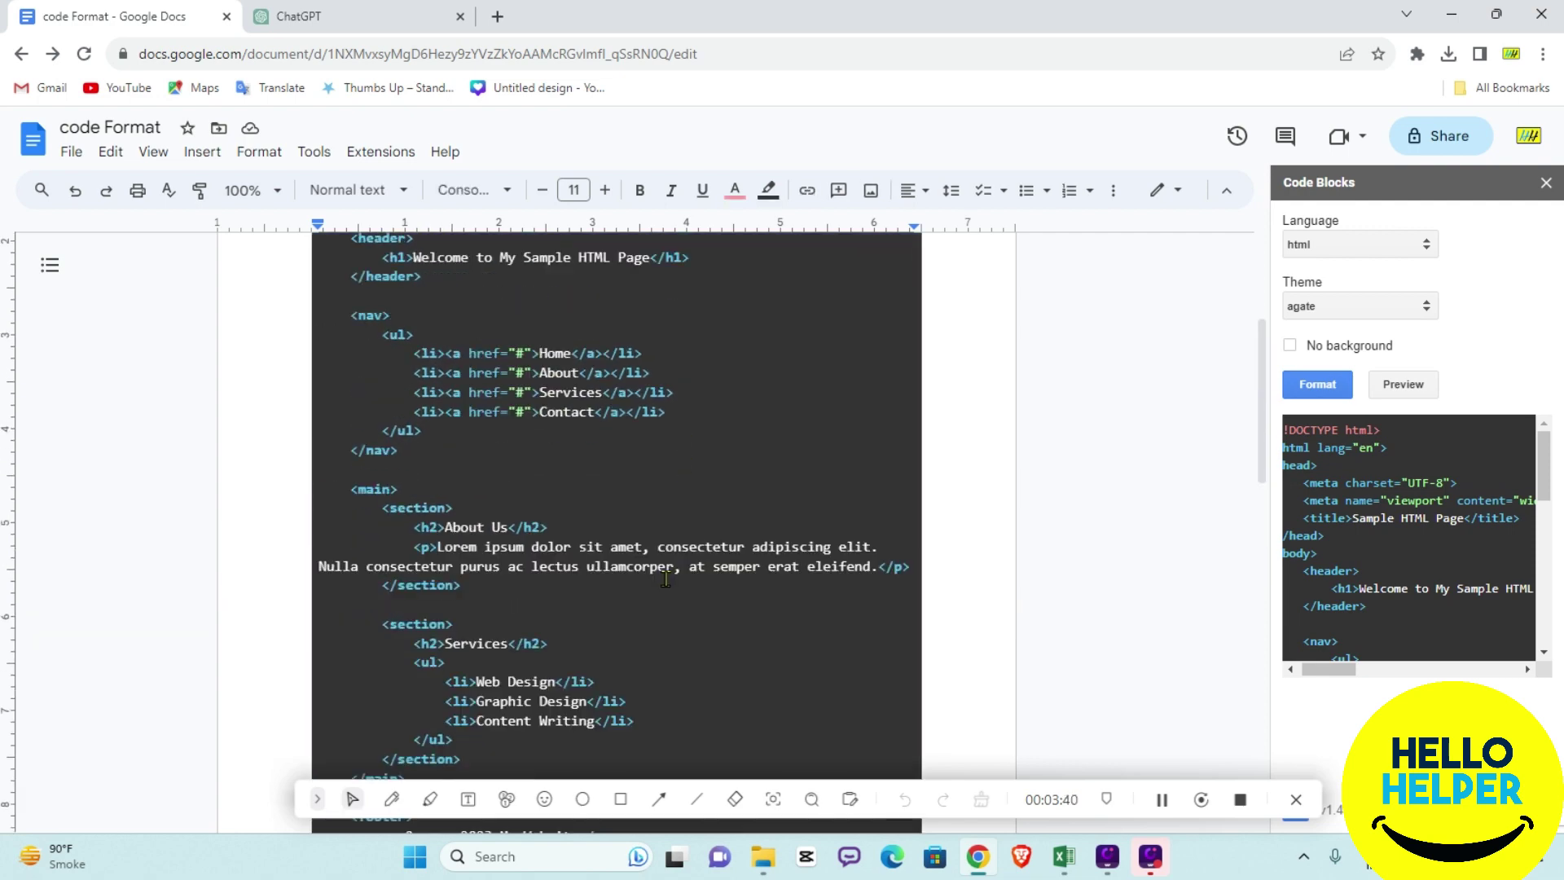
{"action": "scroll", "coordinate": [669, 574], "scroll_direction": "down", "scroll_amount": 3}
{"action": "scroll", "coordinate": [669, 575], "scroll_direction": "up", "scroll_amount": 4}
{"action": "scroll", "coordinate": [669, 575], "scroll_direction": "up", "scroll_amount": 3}
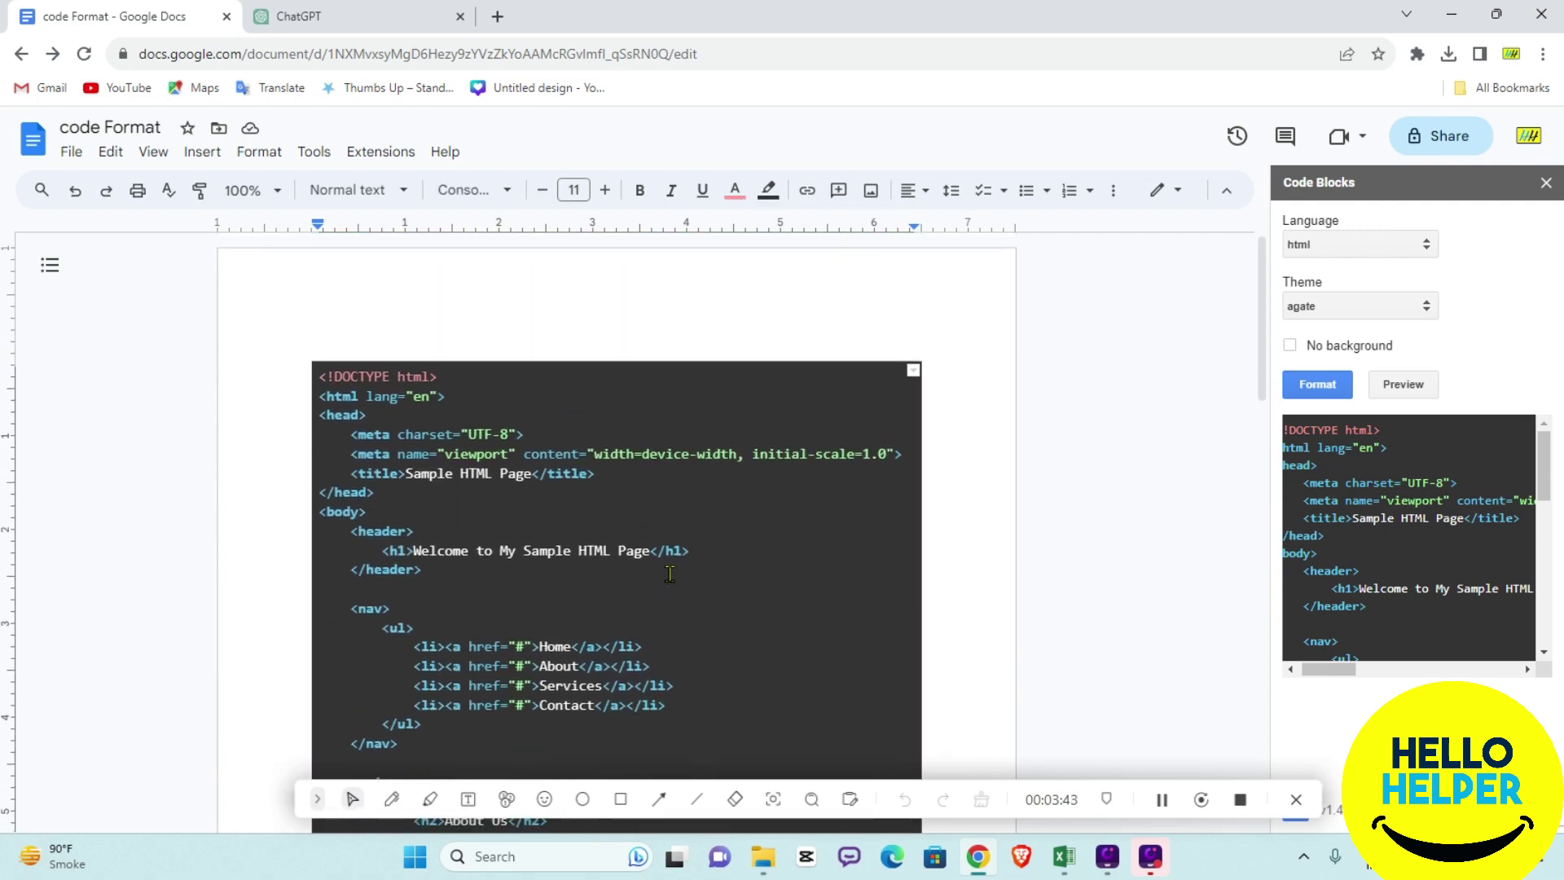